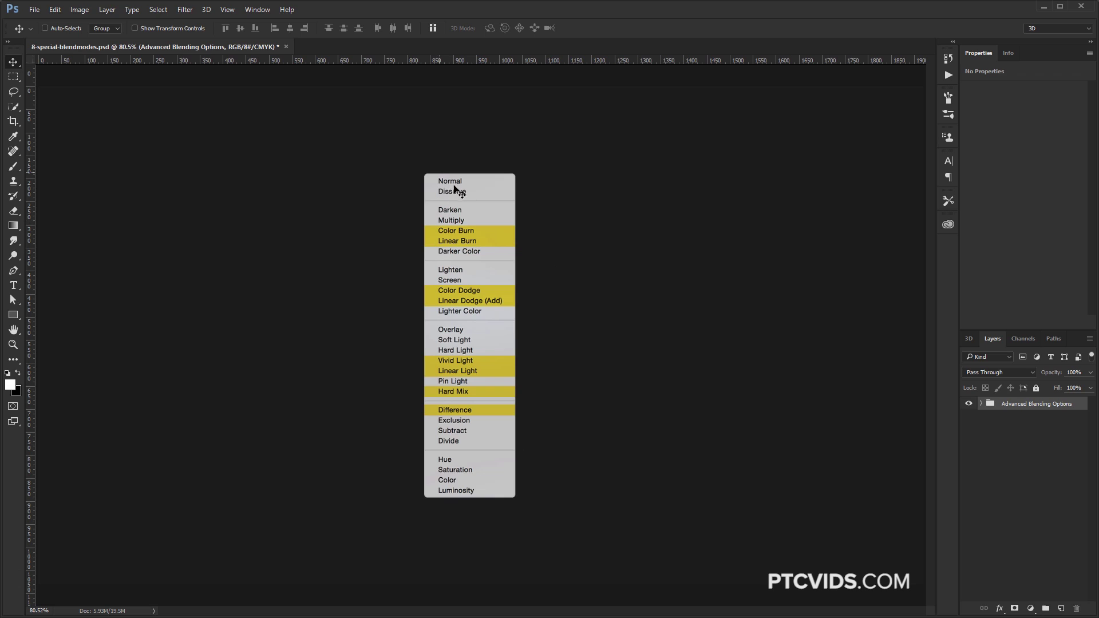
Open the Advanced Blending Options group's blend mode list and close it unchanged
click(1024, 371)
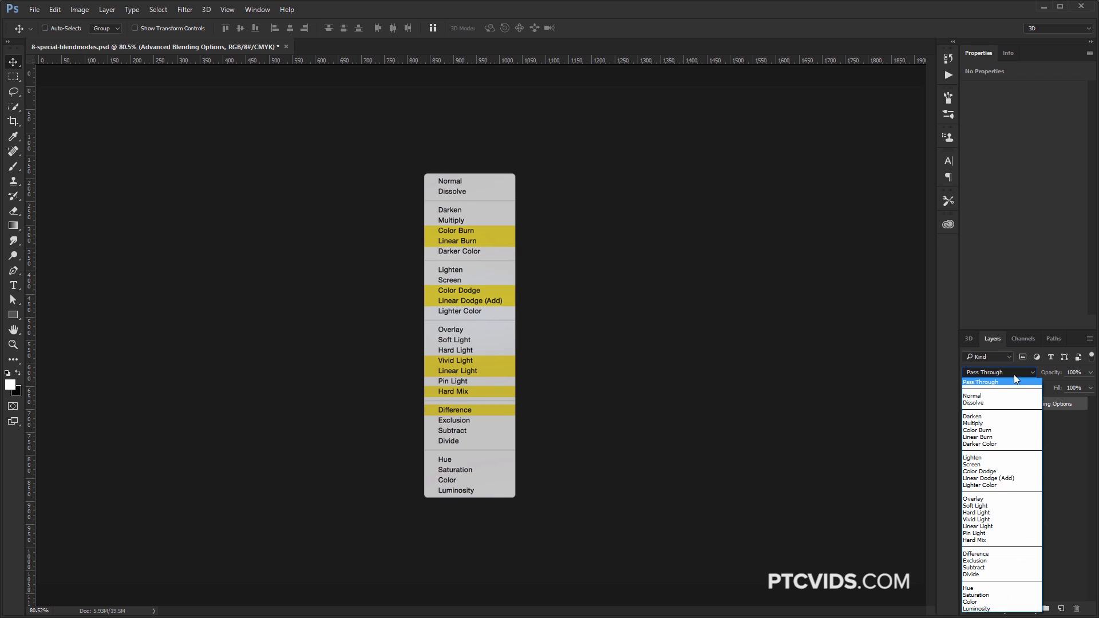
click(427, 321)
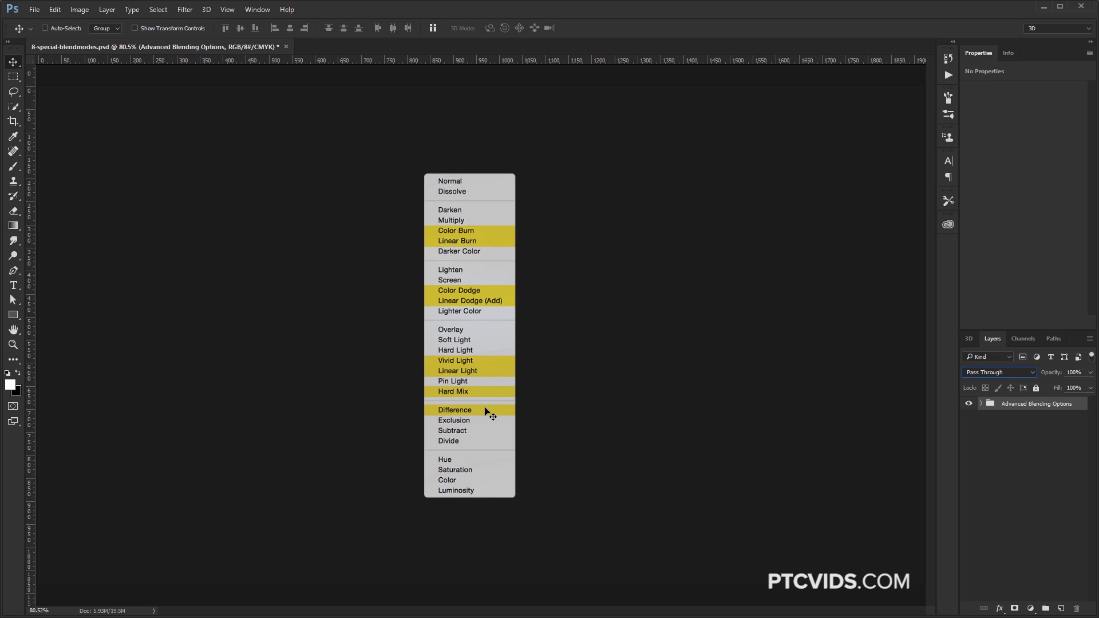
Expand the group, hide Blend Mode Image, and add a new layer above Young man in the city
click(982, 404)
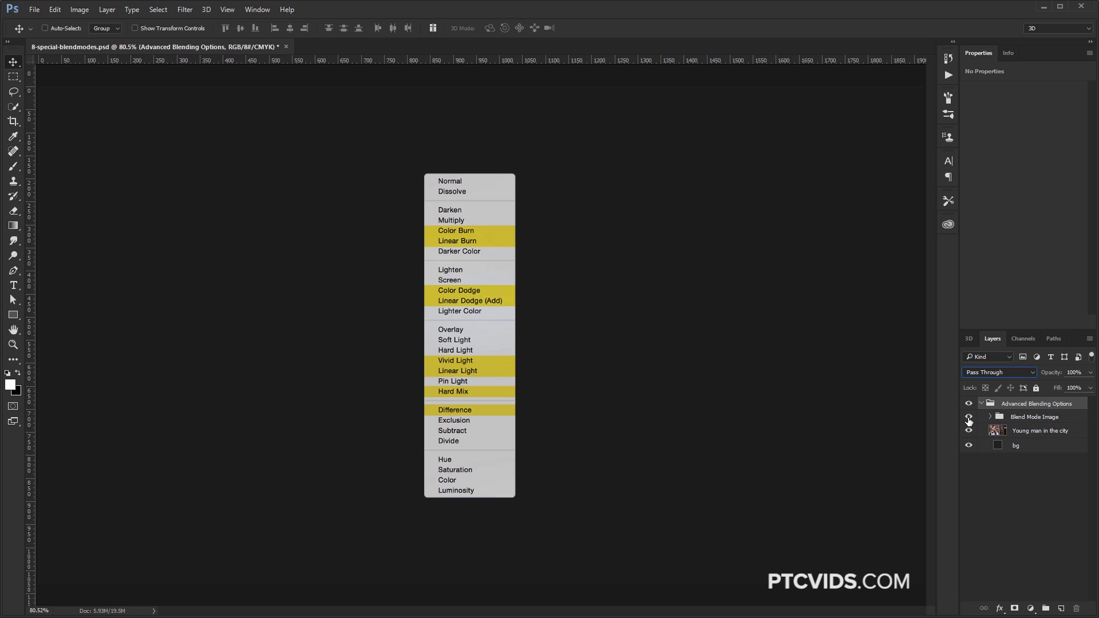
click(968, 417)
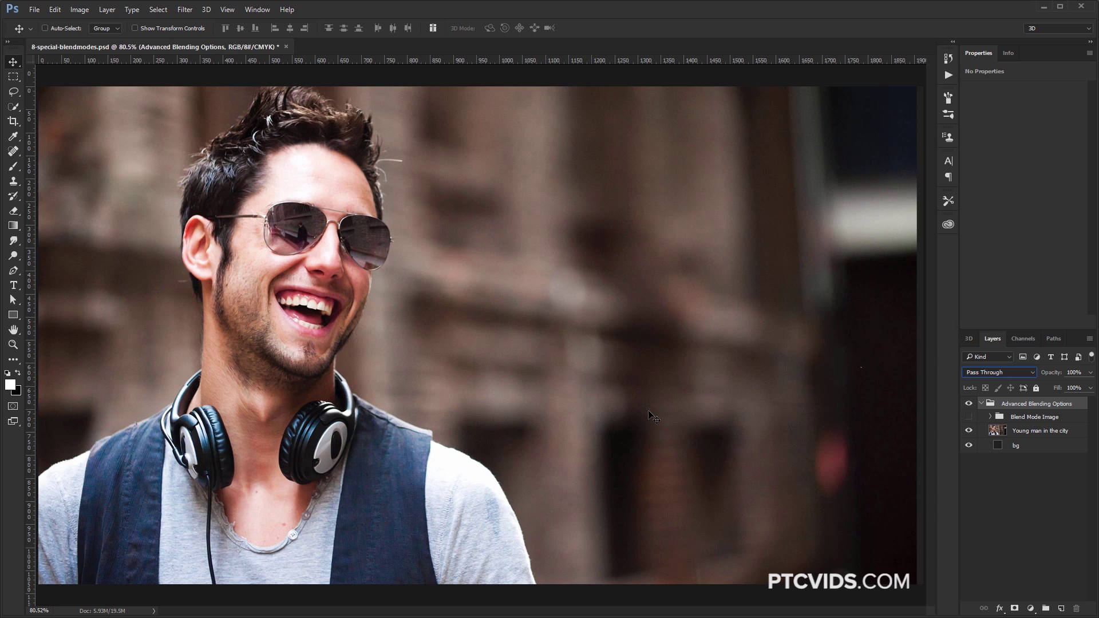
click(1033, 436)
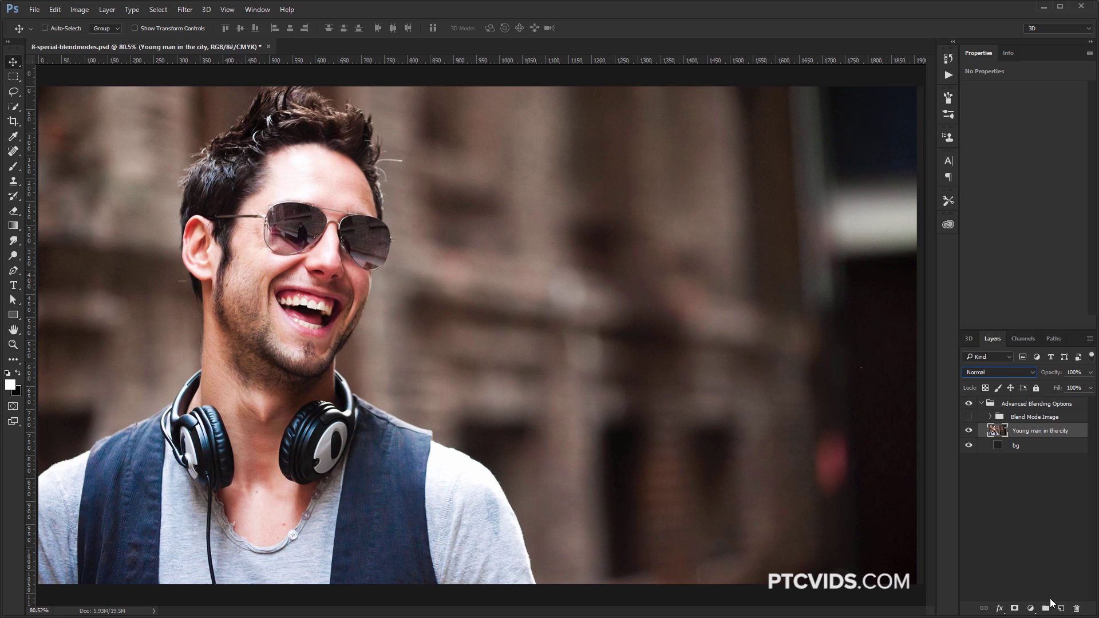
click(1062, 609)
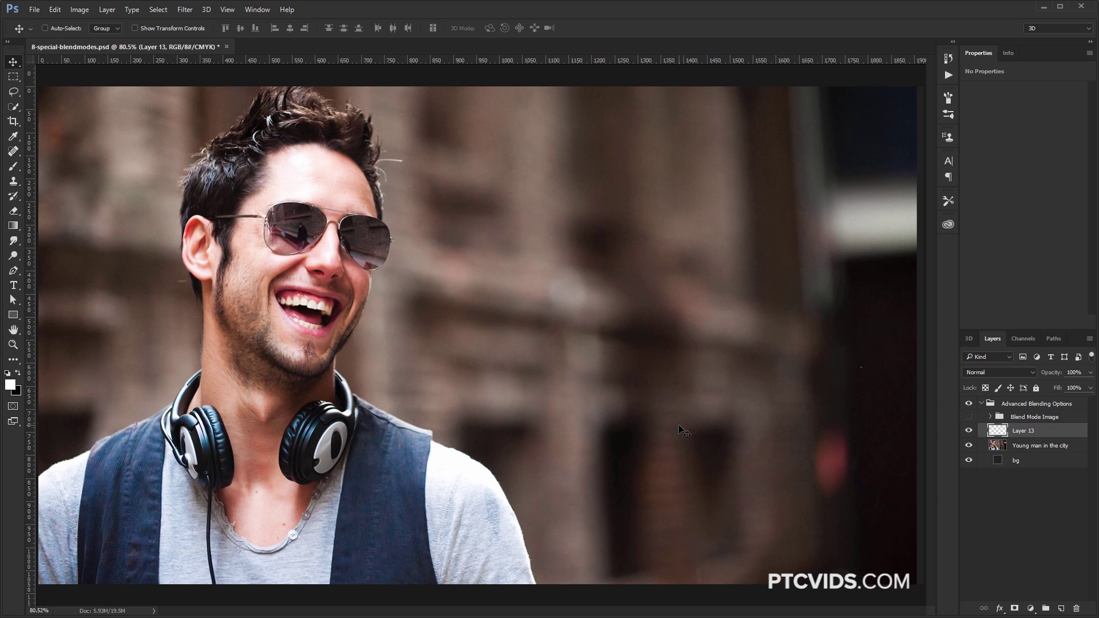
Fill the new Layer 13 with 50% Gray using Shift+F5
key(shift+F5)
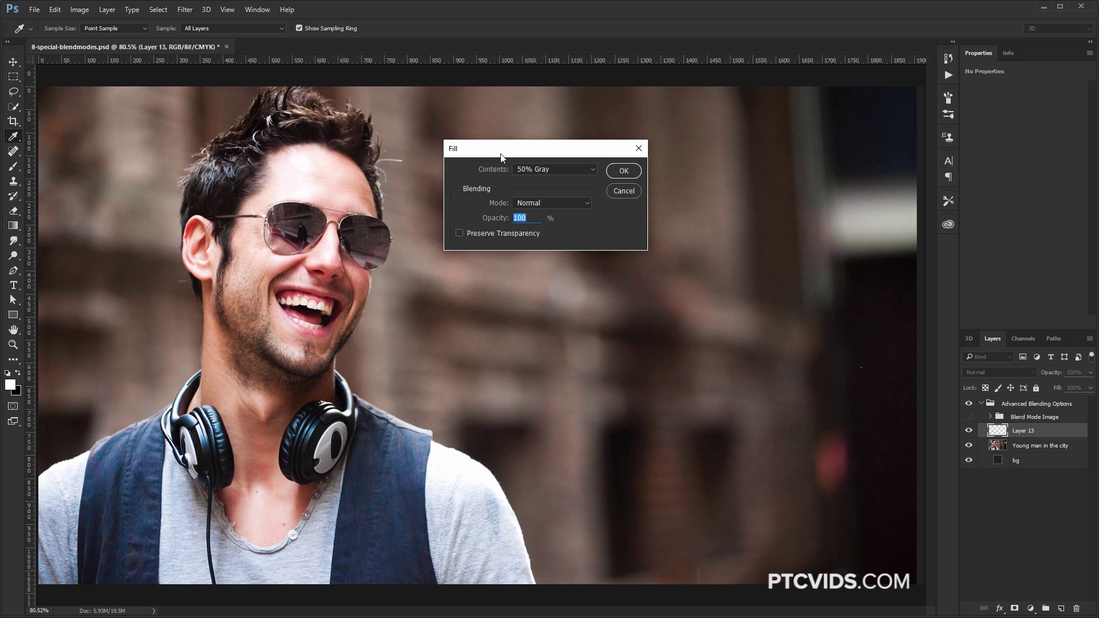
drag(493, 143, 505, 142)
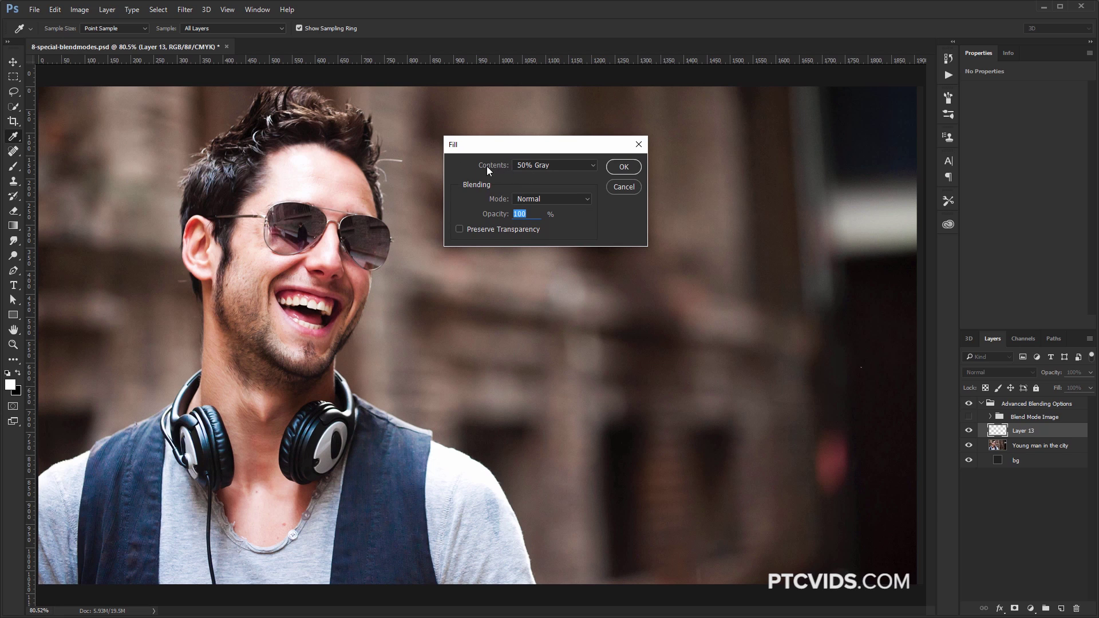
click(513, 167)
click(538, 248)
click(624, 168)
key(v)
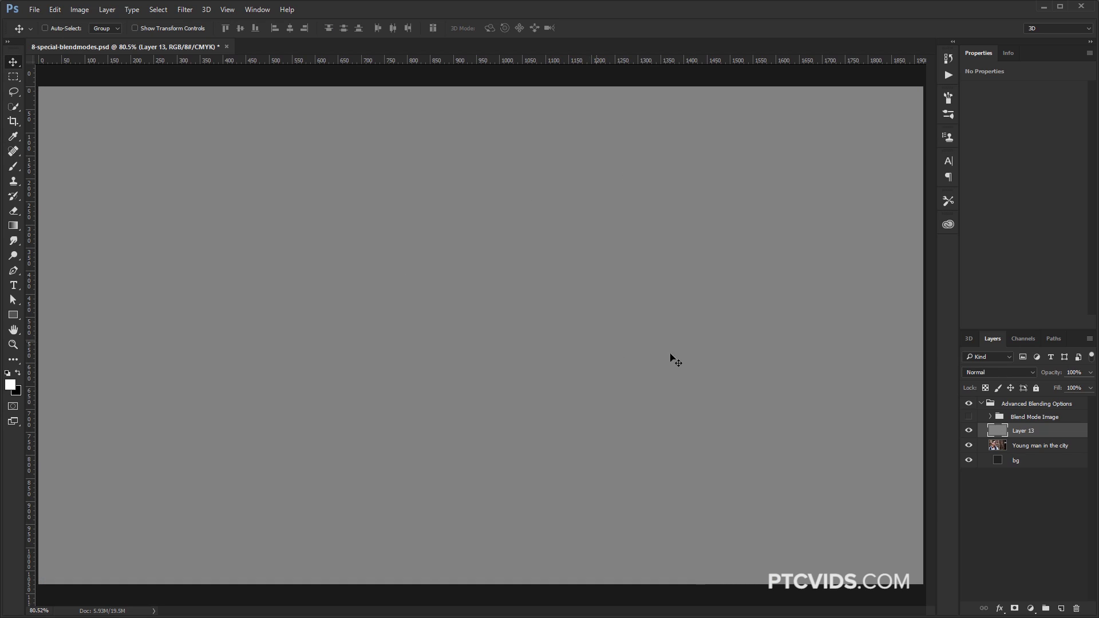
Set Layer 13's blend mode to Hard Mix and lower its Fill to 21%
click(974, 373)
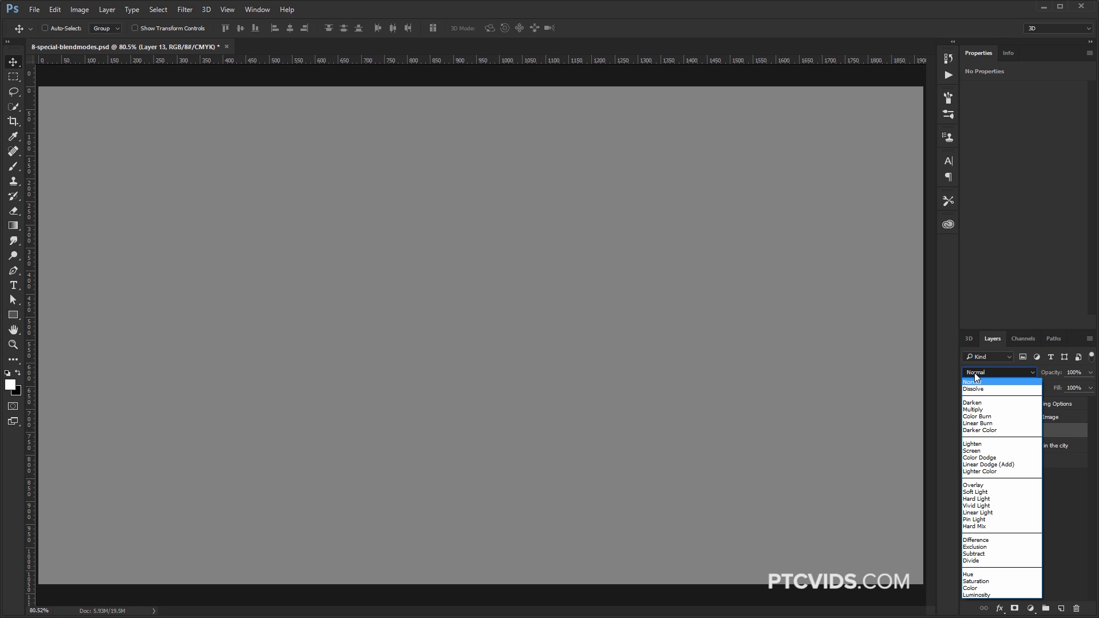
click(994, 526)
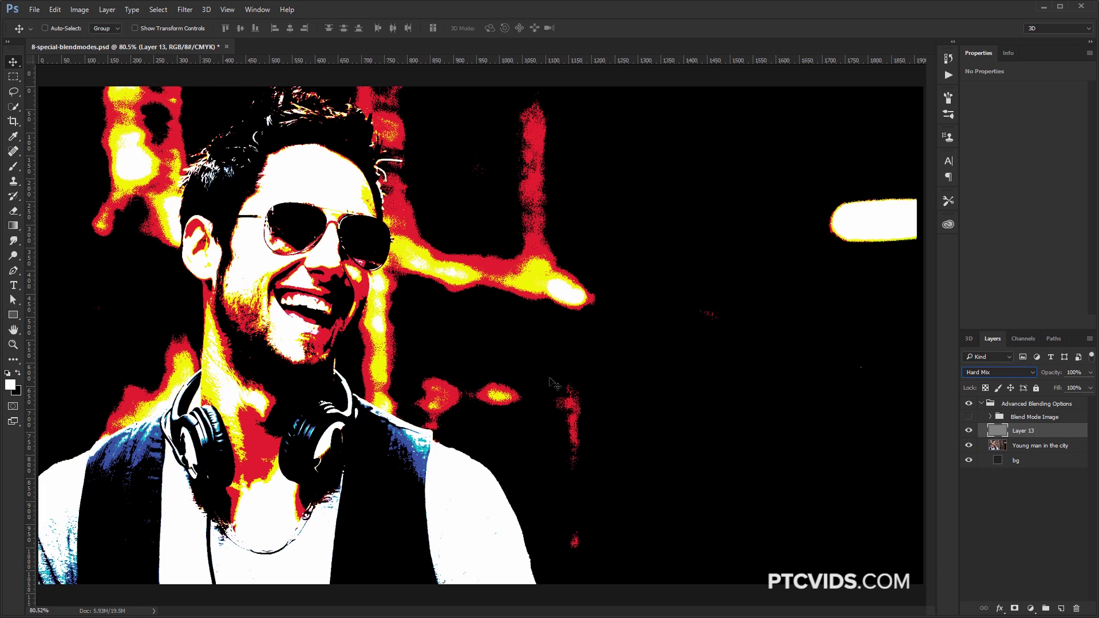
drag(1051, 378, 1009, 401)
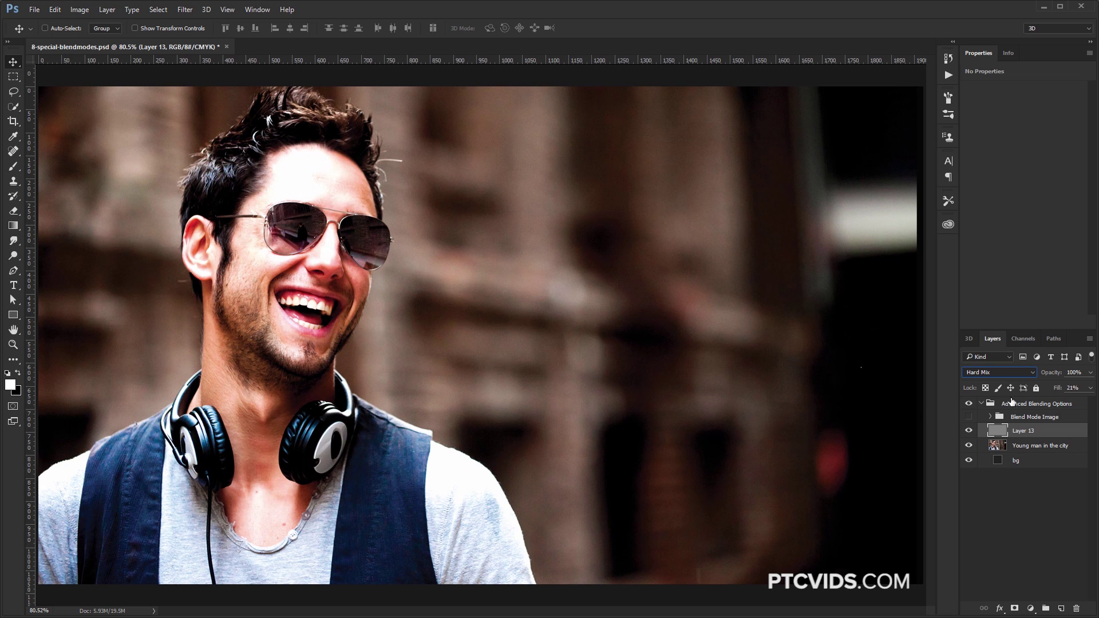
Compare the portrait with and without the Hard Mix layer, then delete Layer 13
click(968, 434)
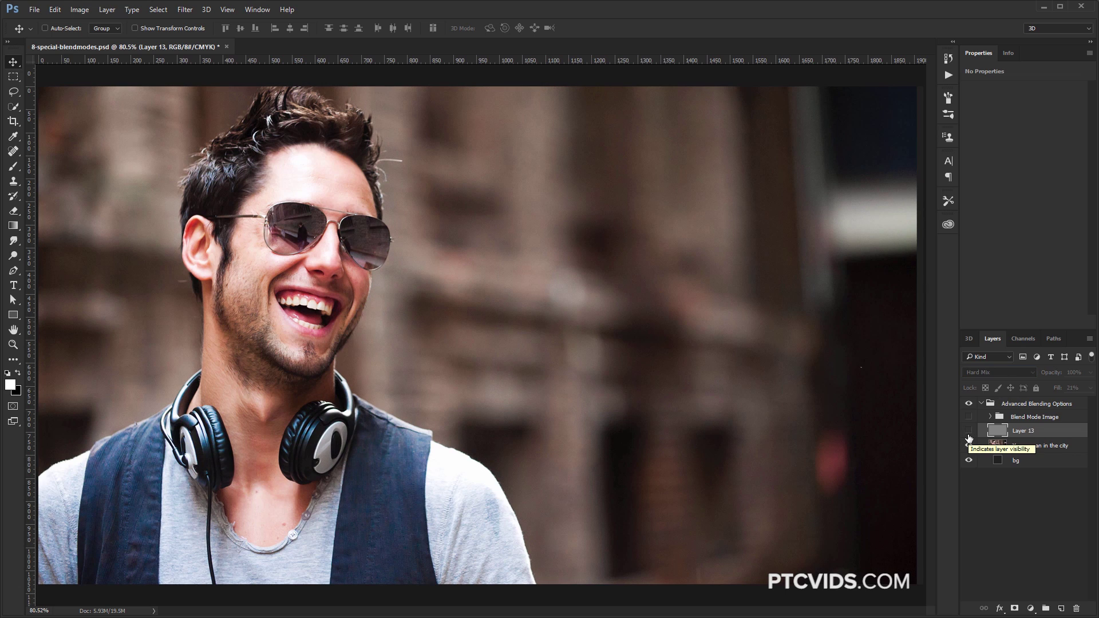
click(968, 433)
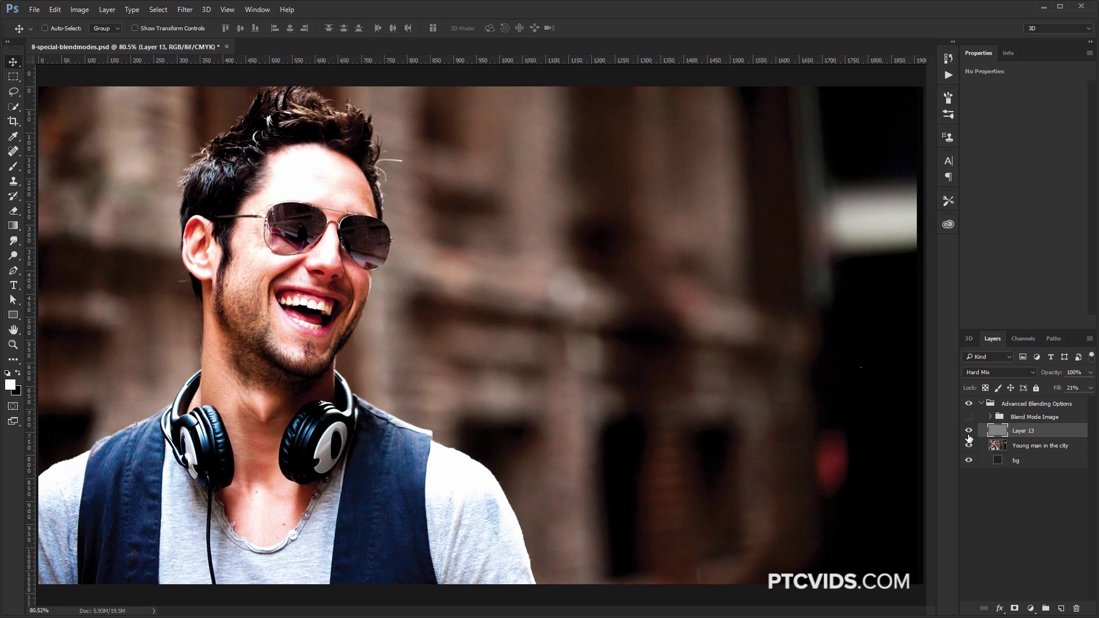
click(968, 434)
click(969, 434)
click(968, 417)
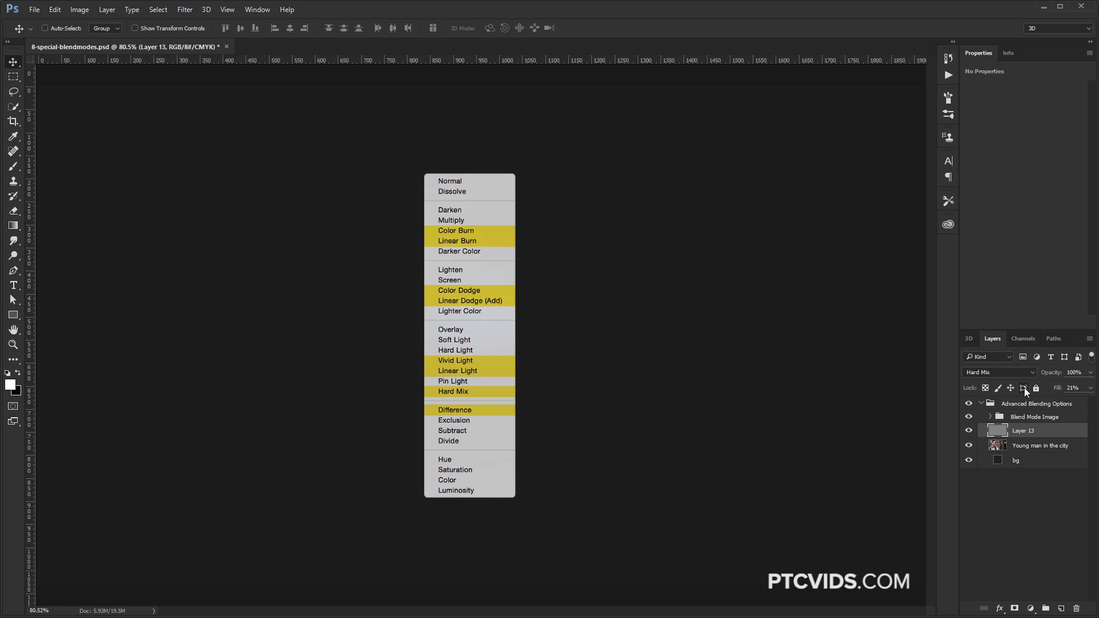
click(969, 418)
key(Delete)
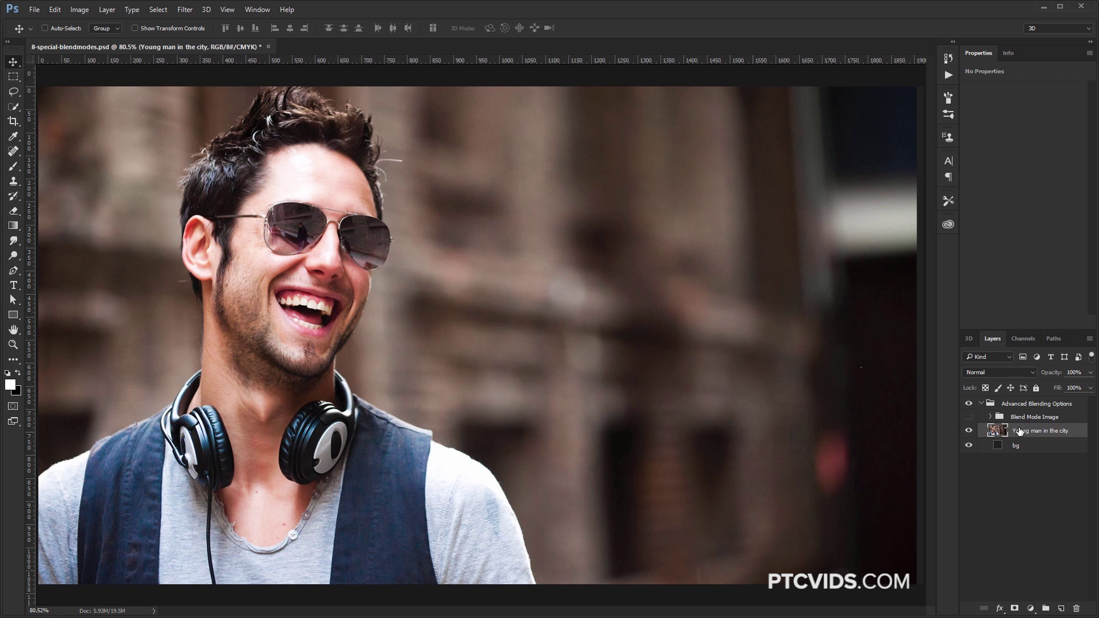
Paint a white Linear Dodge (Add) brush streak beside the man's face, then add a new layer
click(14, 166)
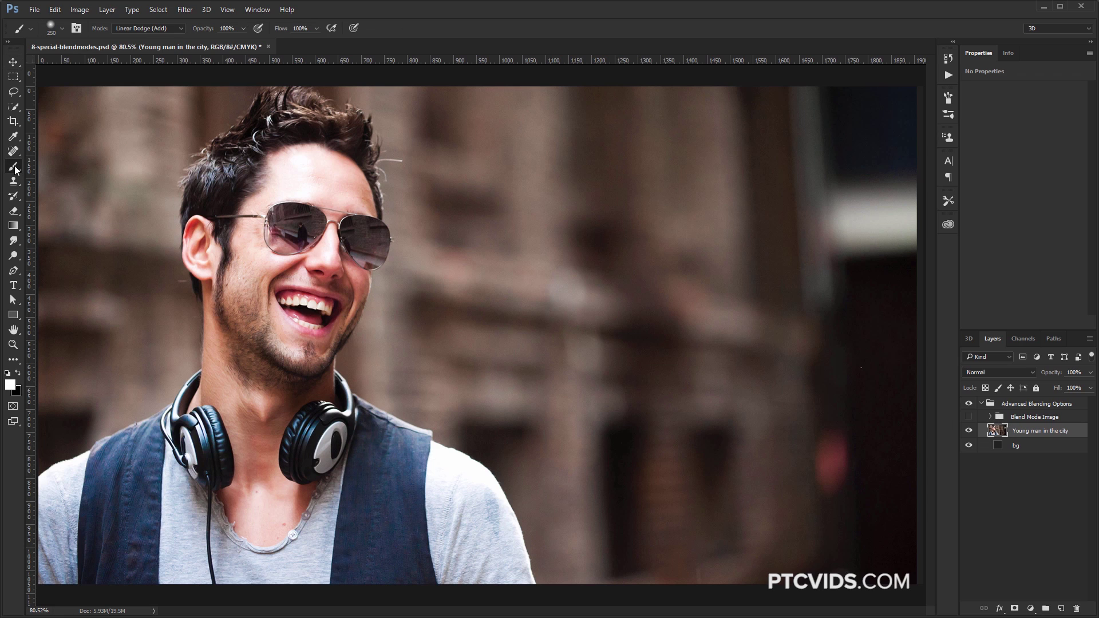
click(147, 28)
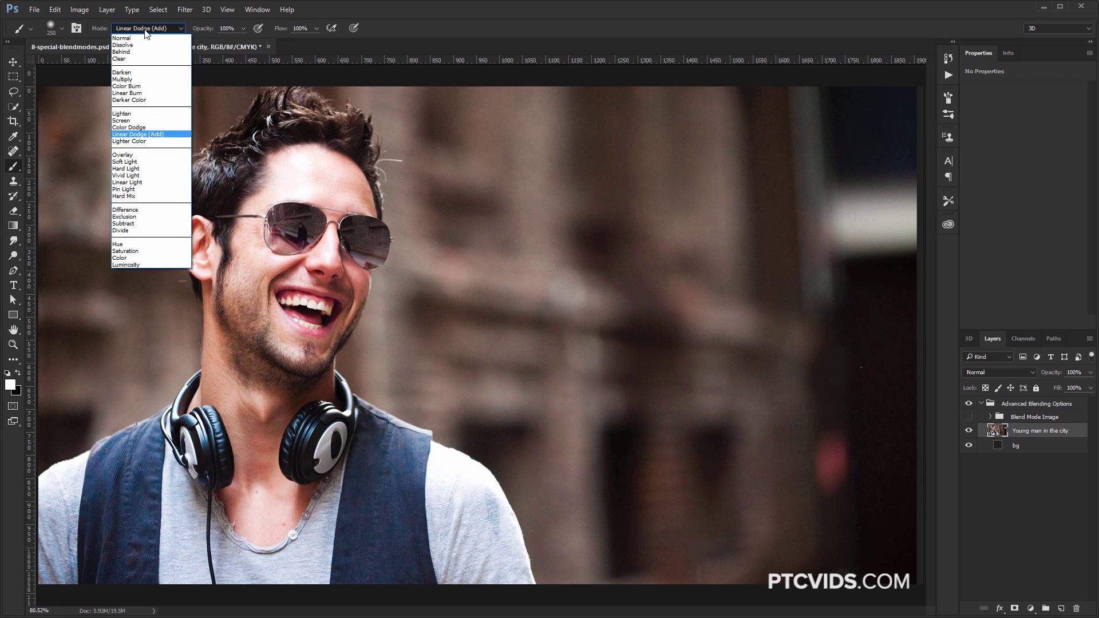
click(162, 136)
mouse_move(389, 249)
mouse_down()
mouse_move(405, 238)
mouse_move(458, 270)
mouse_move(599, 309)
mouse_up()
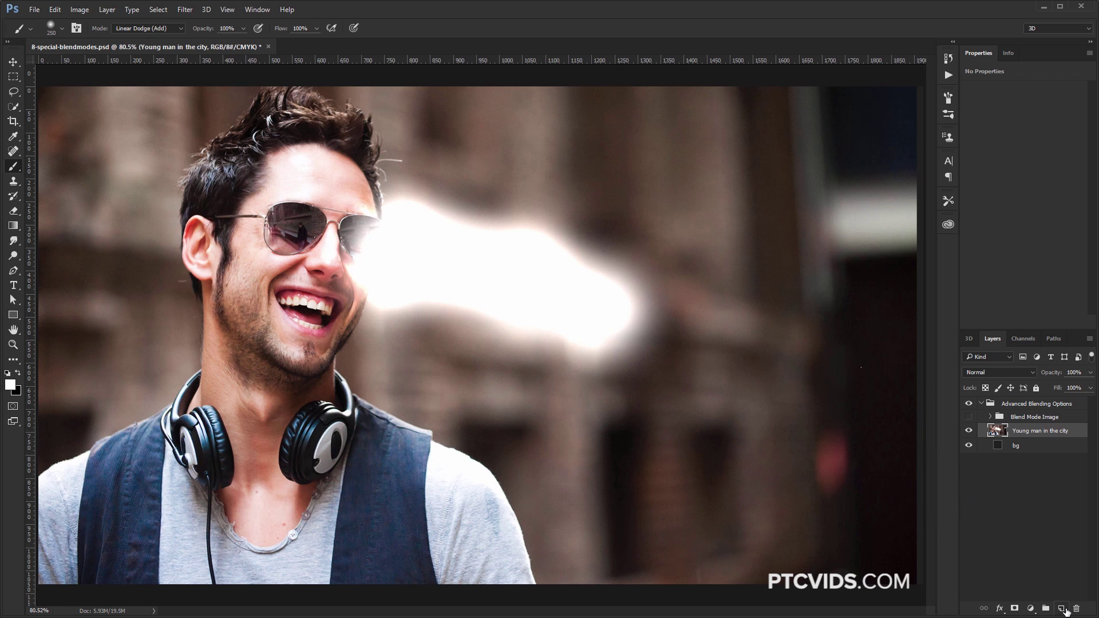
click(1062, 608)
Brush a white glow over the neck on Layer 13 and set the layer to Linear Dodge (Add)
mouse_move(271, 412)
mouse_down()
mouse_move(299, 412)
mouse_move(282, 433)
mouse_up()
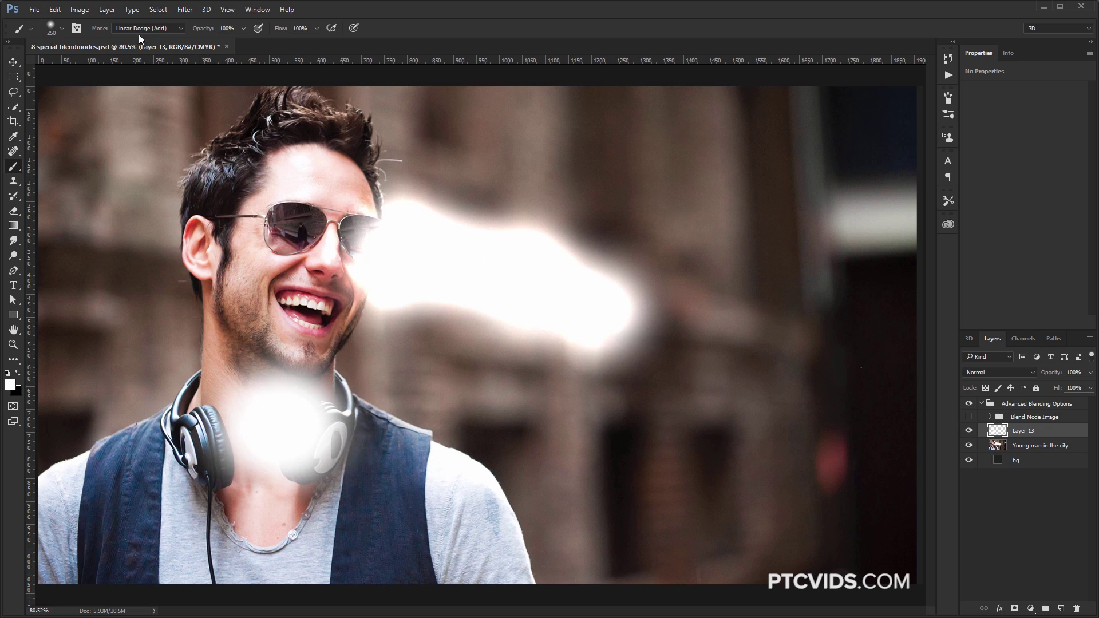
click(999, 373)
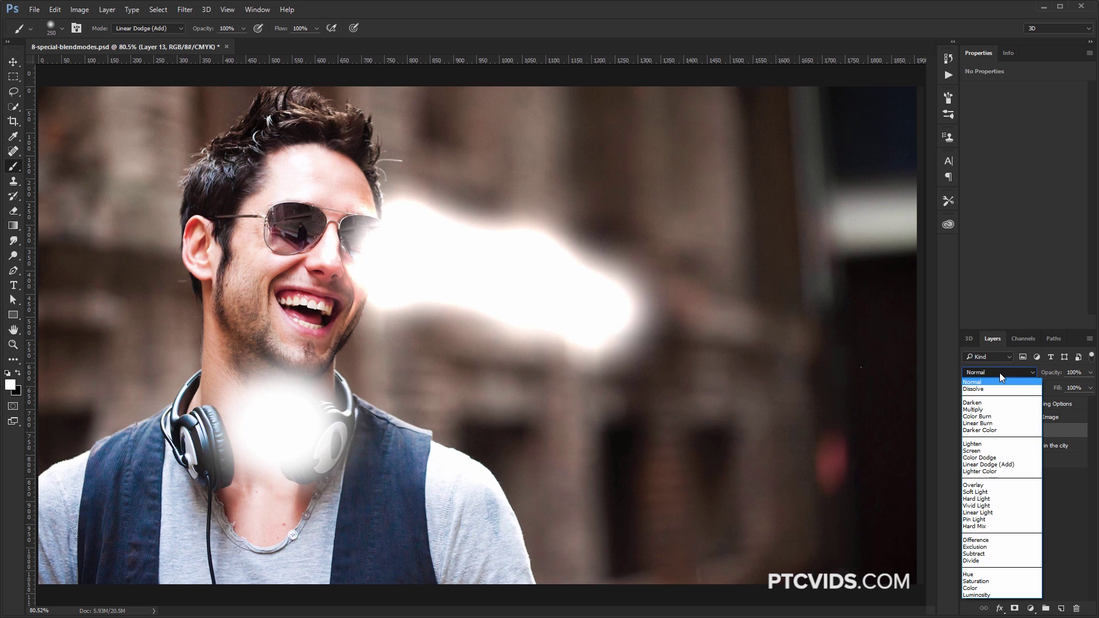
click(1022, 464)
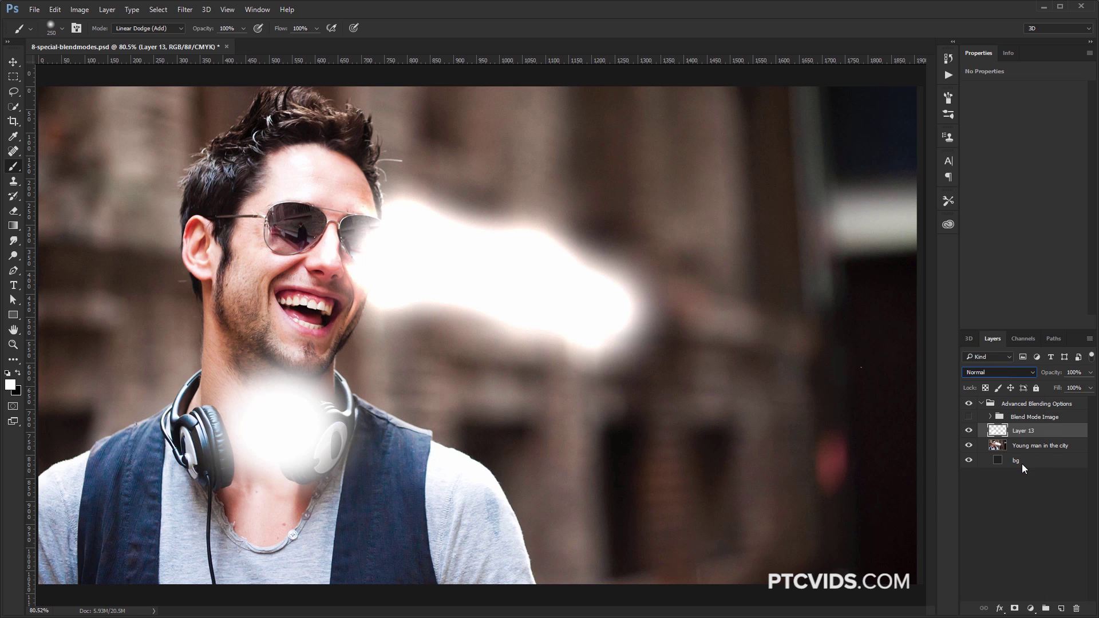
double_click(1059, 437)
drag(544, 113, 760, 89)
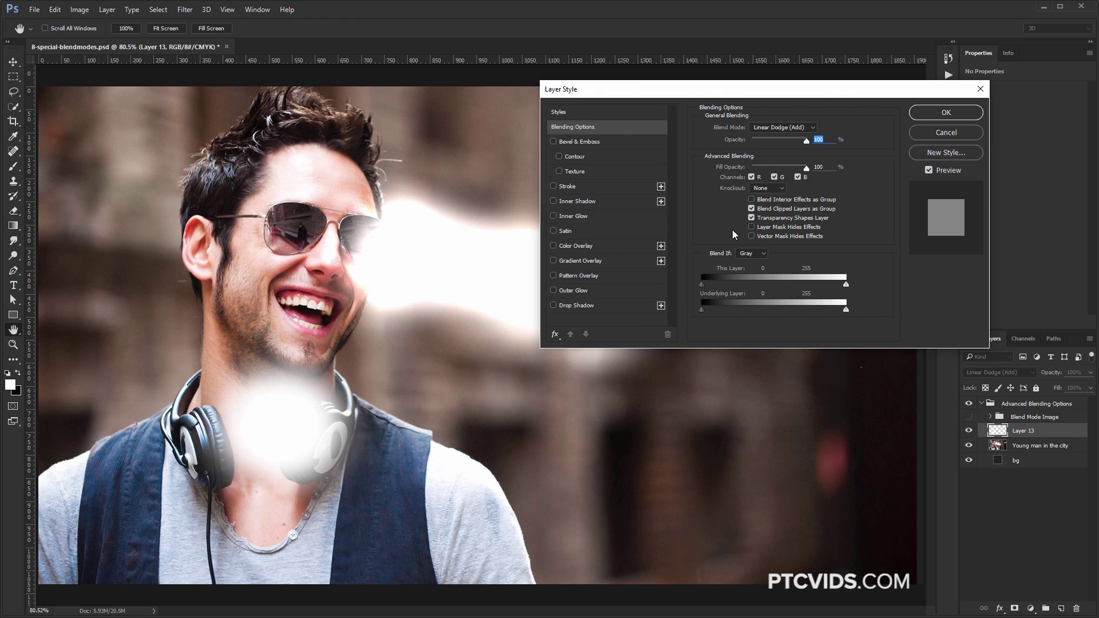
click(751, 218)
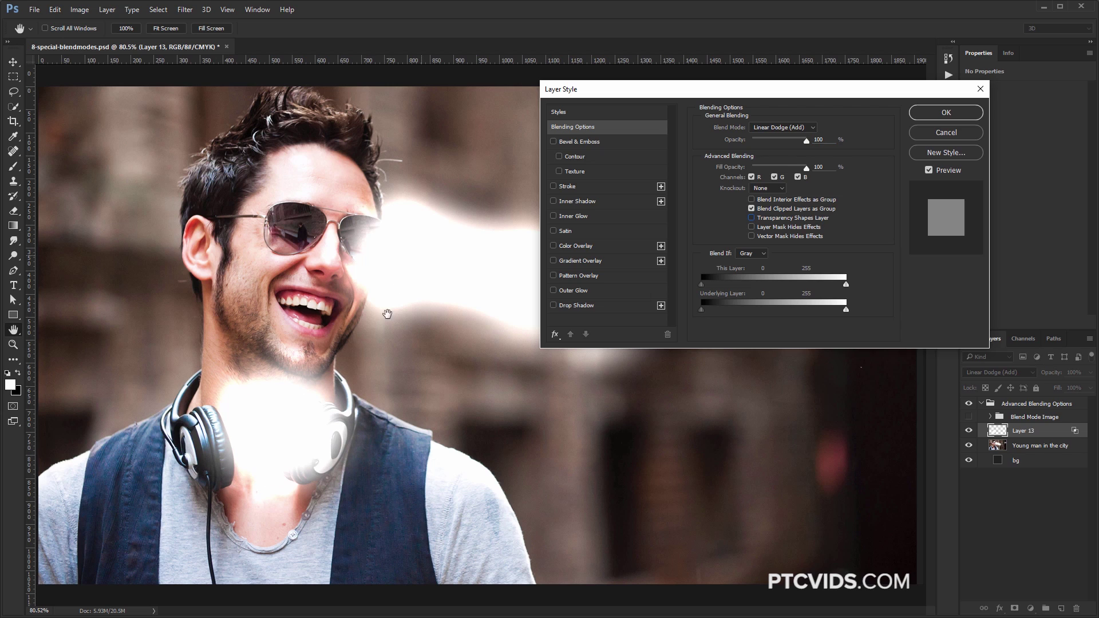
click(929, 133)
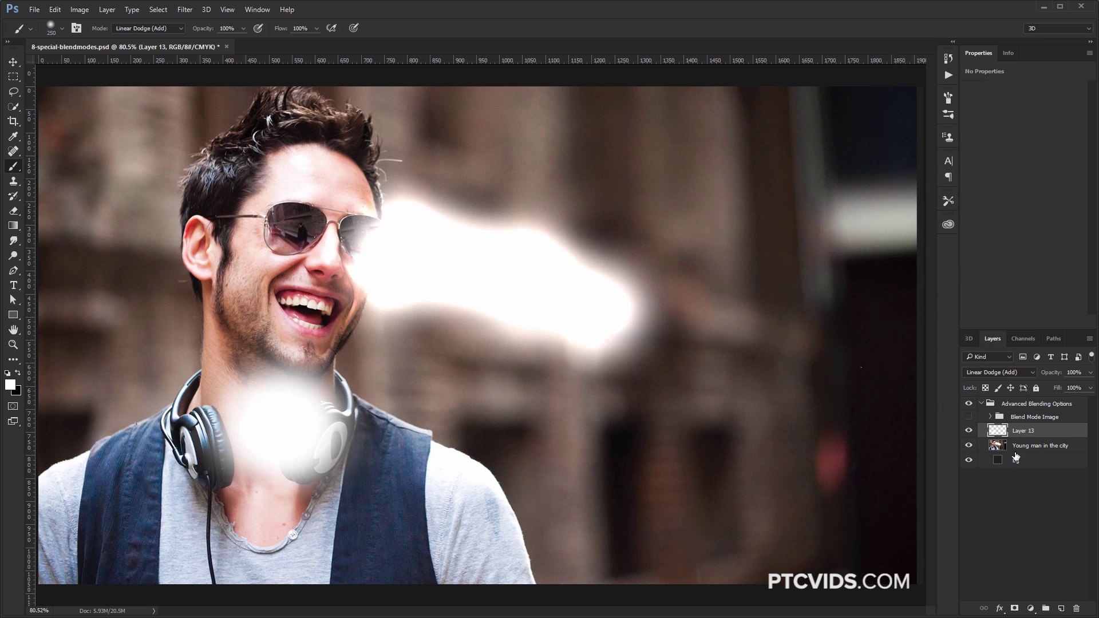
Hide Layer 13's neck glow and add an empty Layer 14 above Young man in the city
click(969, 416)
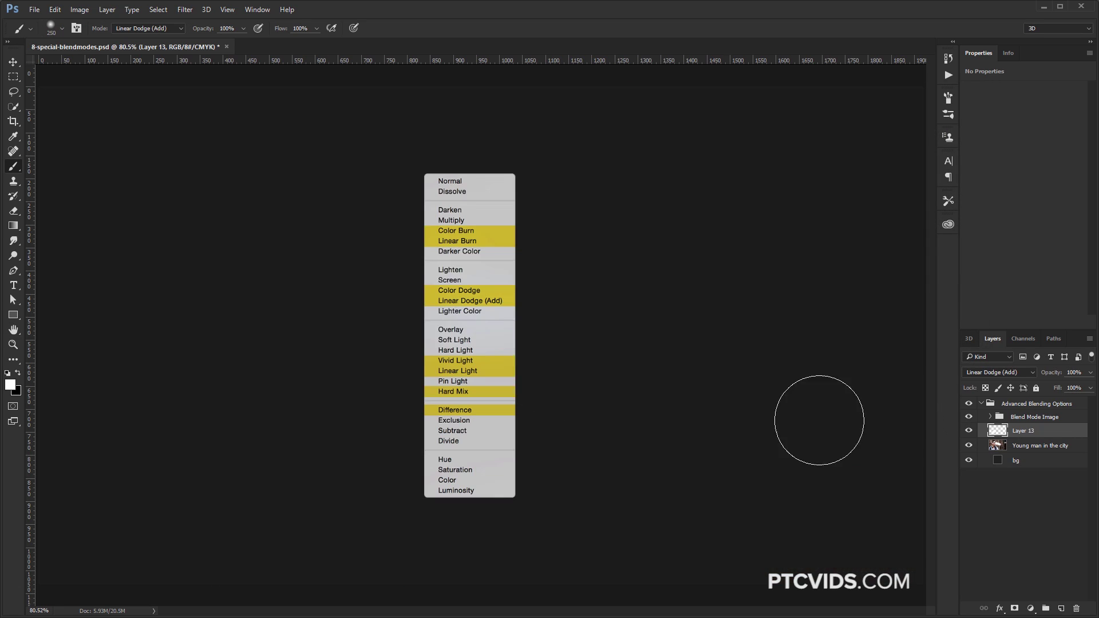
click(968, 416)
click(980, 447)
click(969, 431)
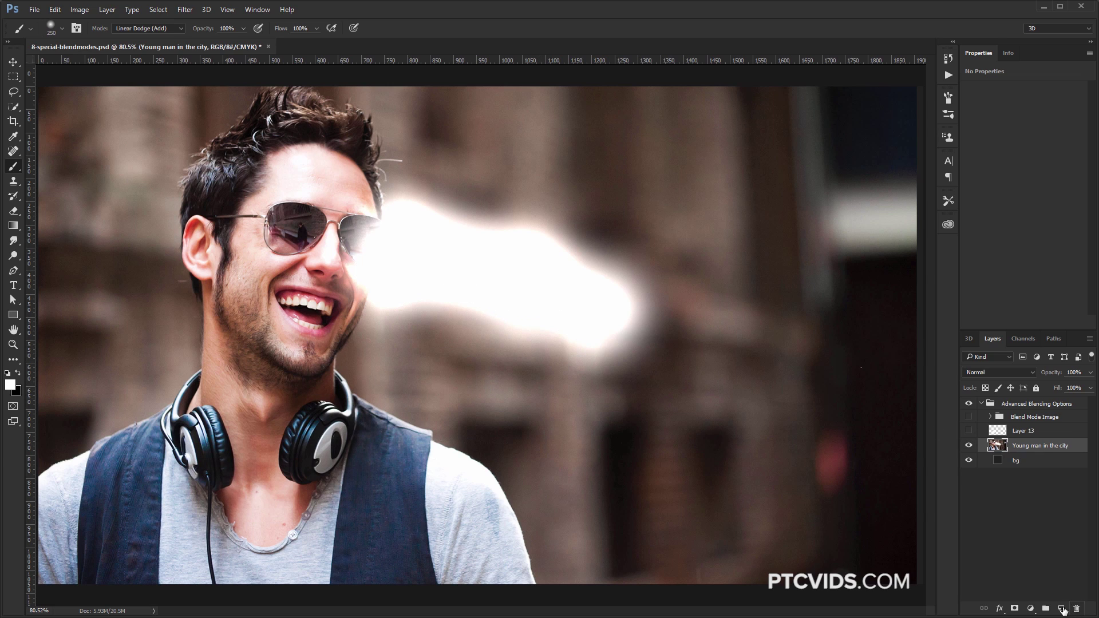
click(1061, 609)
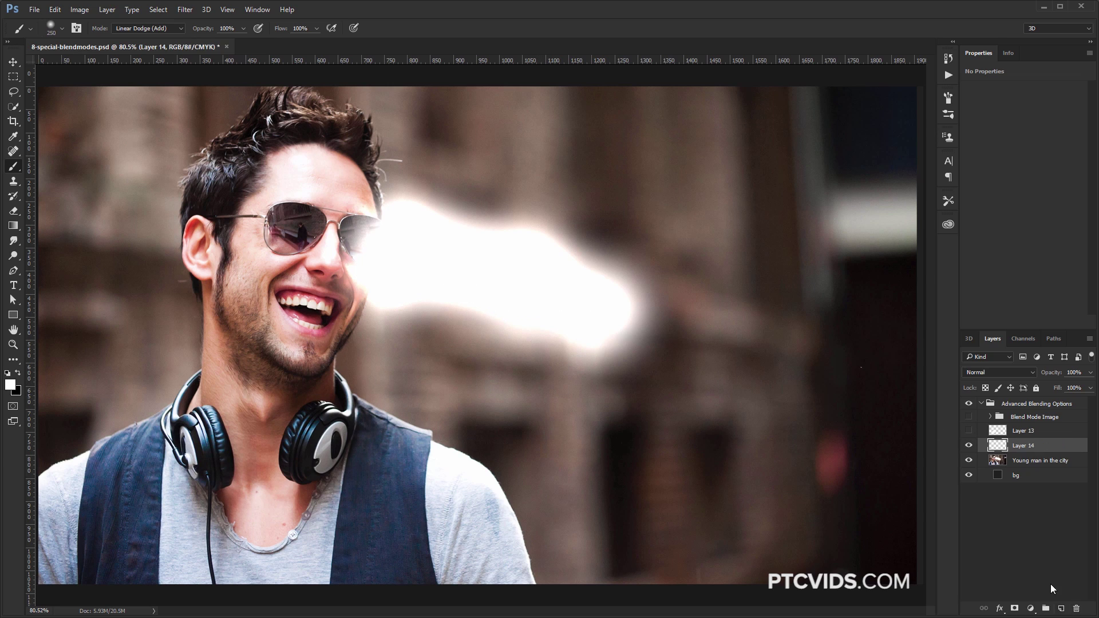
double_click(1059, 450)
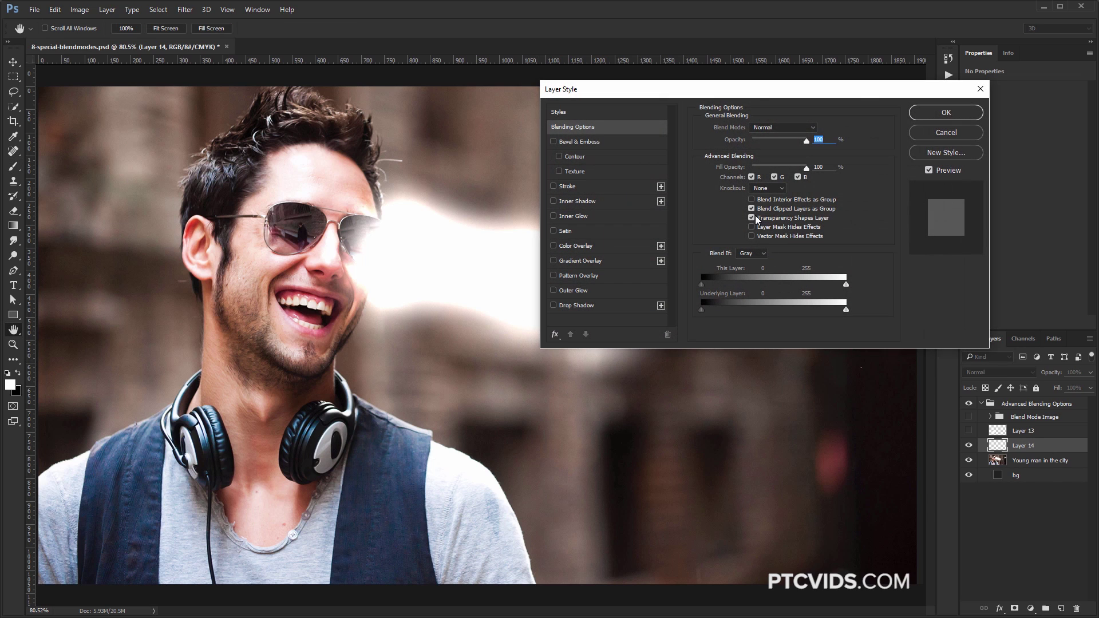
click(939, 132)
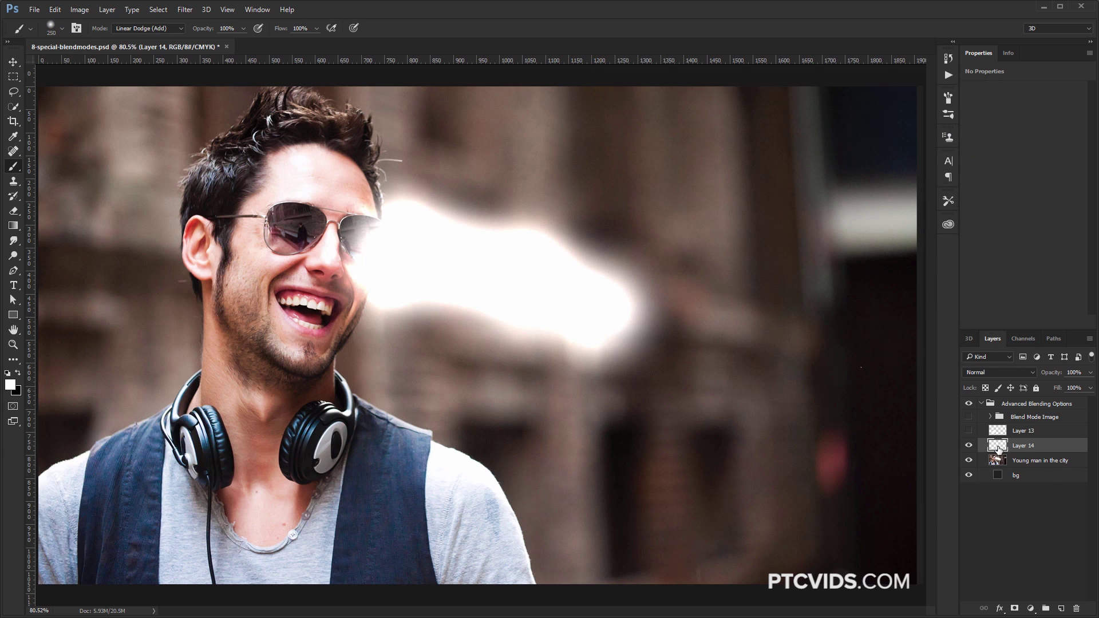
Delete Layers 14 and 13 to remove both white glow layers
key(Delete)
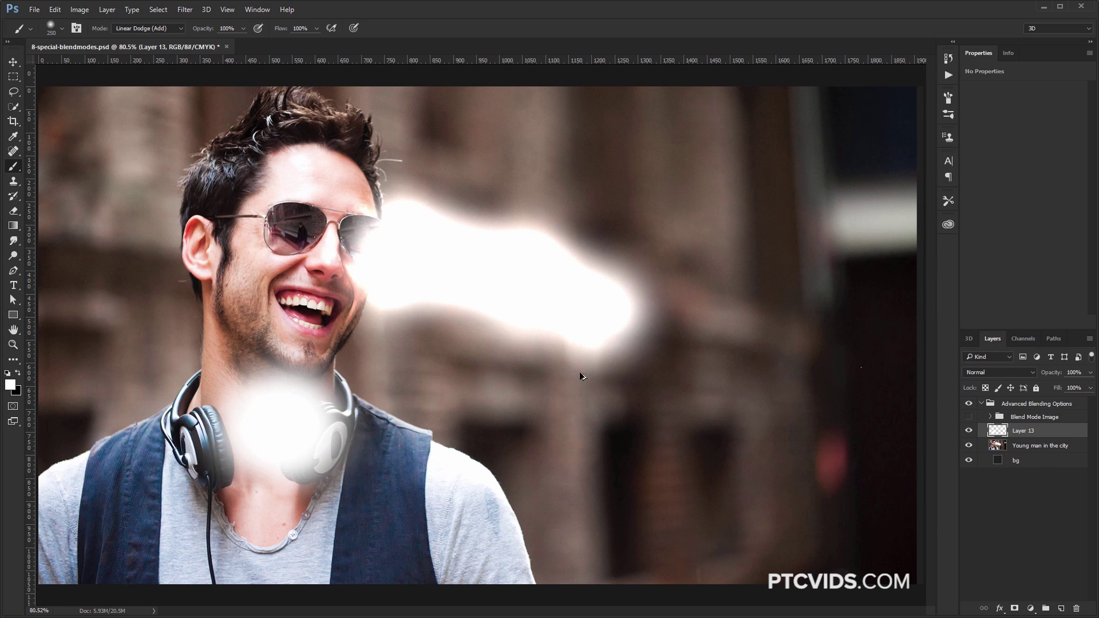
key(Delete)
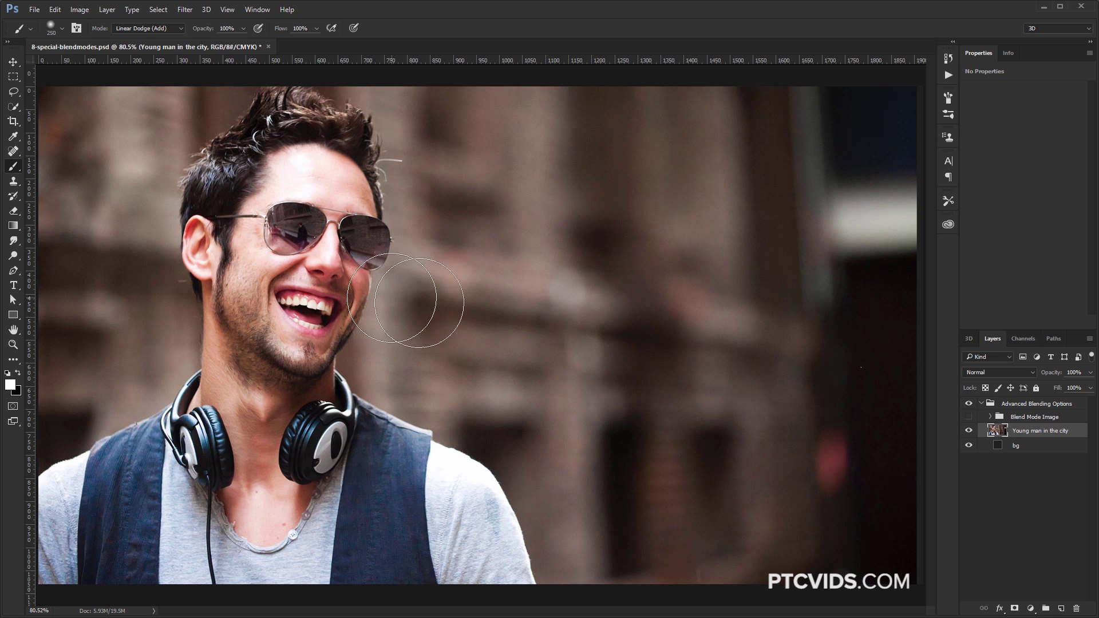
On a new layer, paint a white dab, scale it to about 182%, and move it right of the face
click(1060, 609)
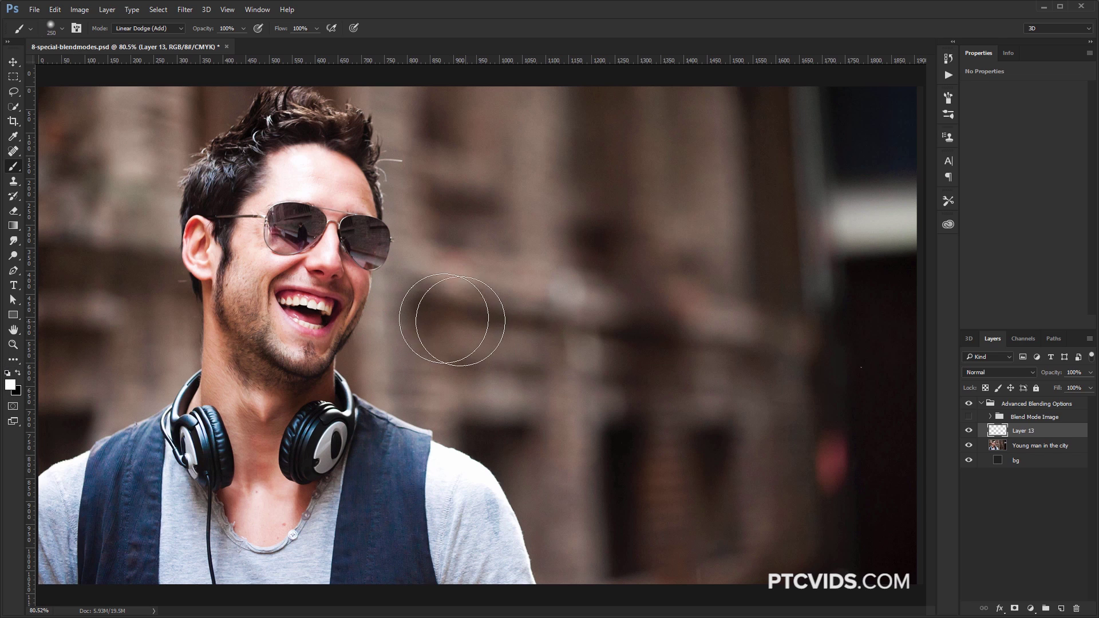
click(440, 318)
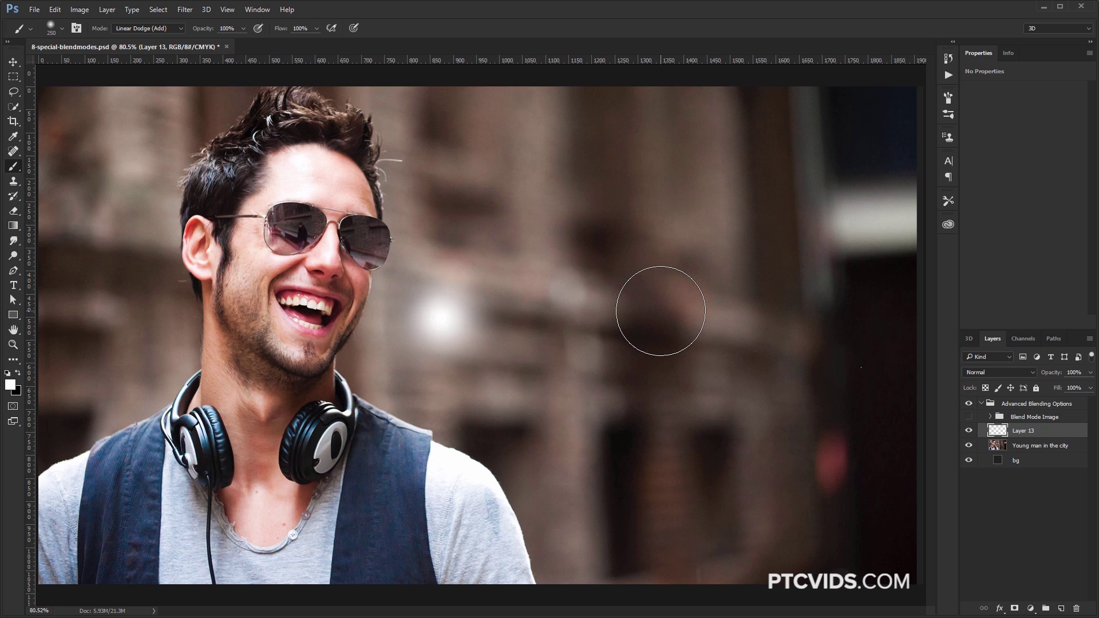
key(ctrl+t)
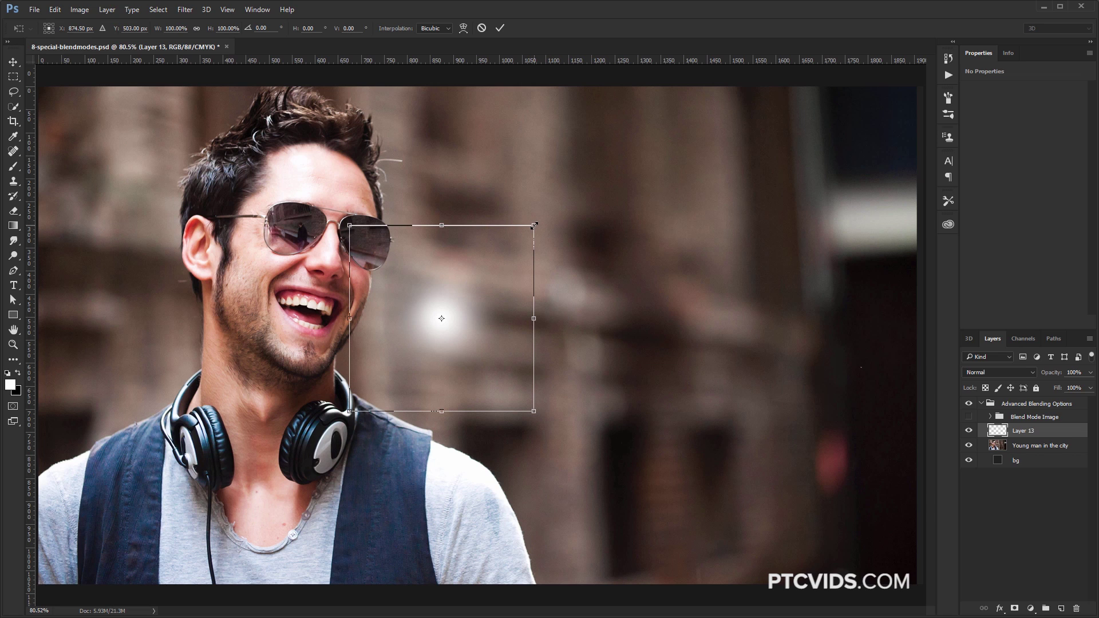
mouse_move(549, 222)
mouse_down()
mouse_move(633, 160)
mouse_move(657, 152)
mouse_move(664, 171)
mouse_up()
key(b)
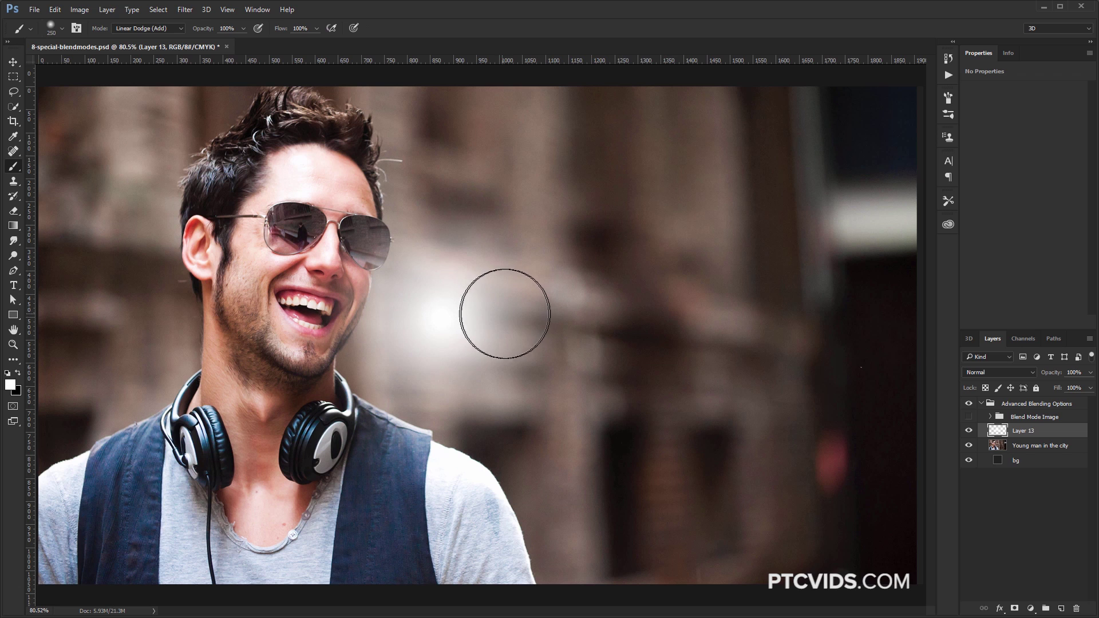
key(v)
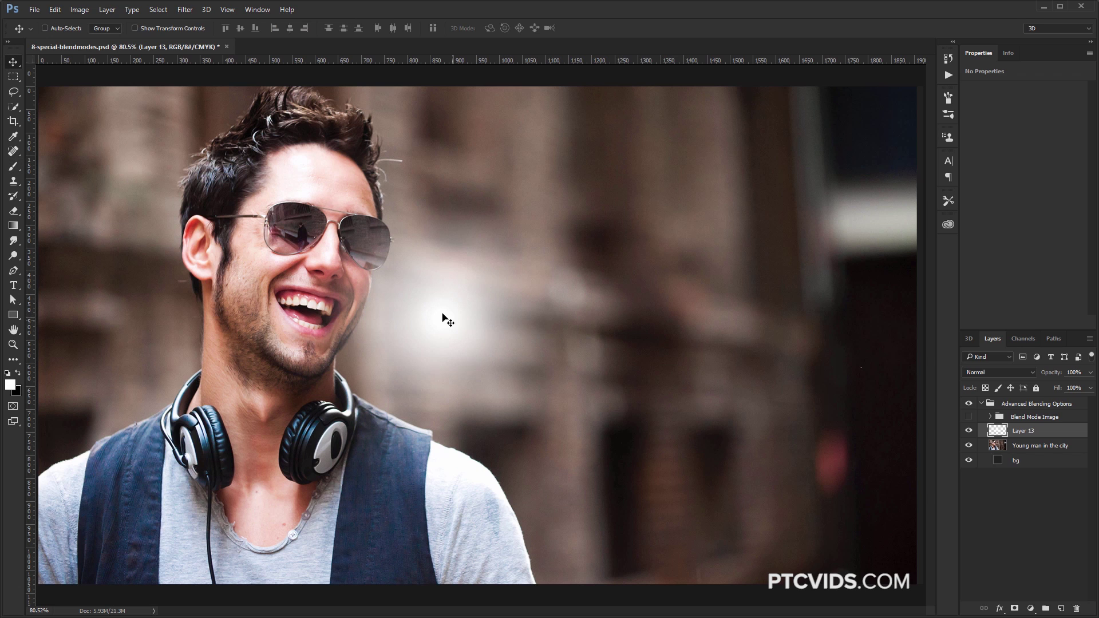
mouse_move(449, 319)
mouse_down()
mouse_move(541, 312)
mouse_move(252, 251)
mouse_move(529, 298)
mouse_up()
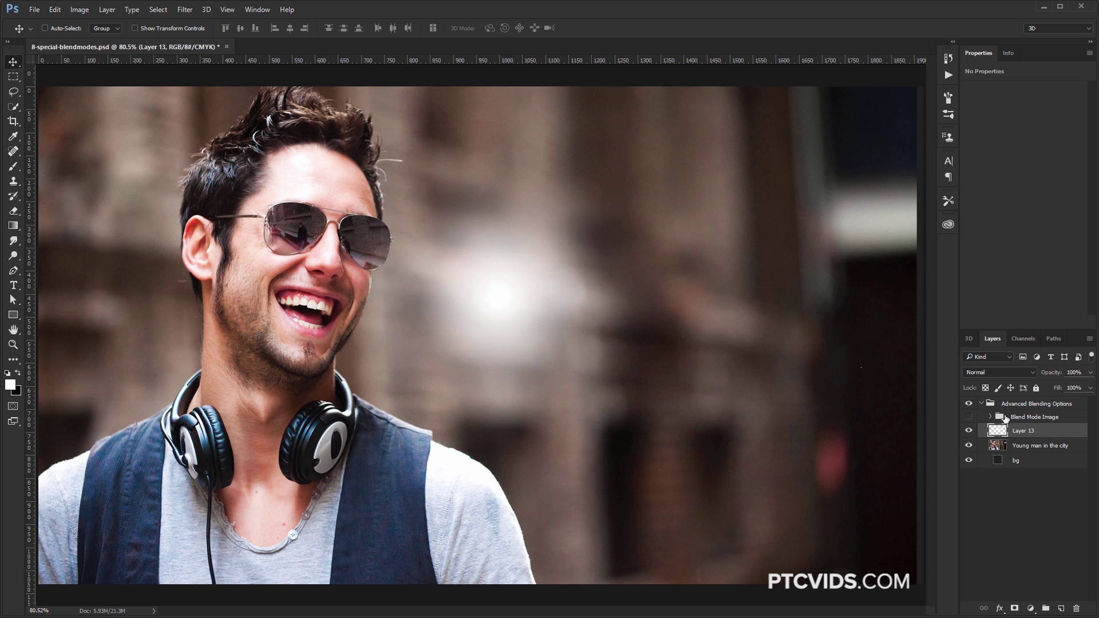
Give Layer 13 Linear Dodge (Add) blending with Transparency Shapes Layer turned off
double_click(1052, 435)
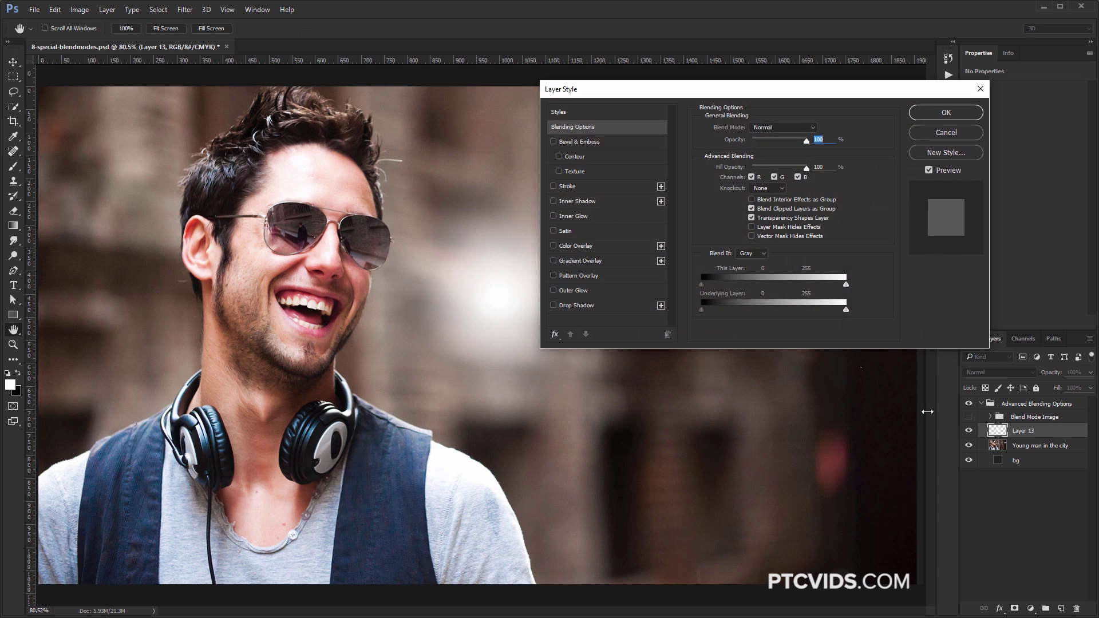
click(756, 127)
click(787, 220)
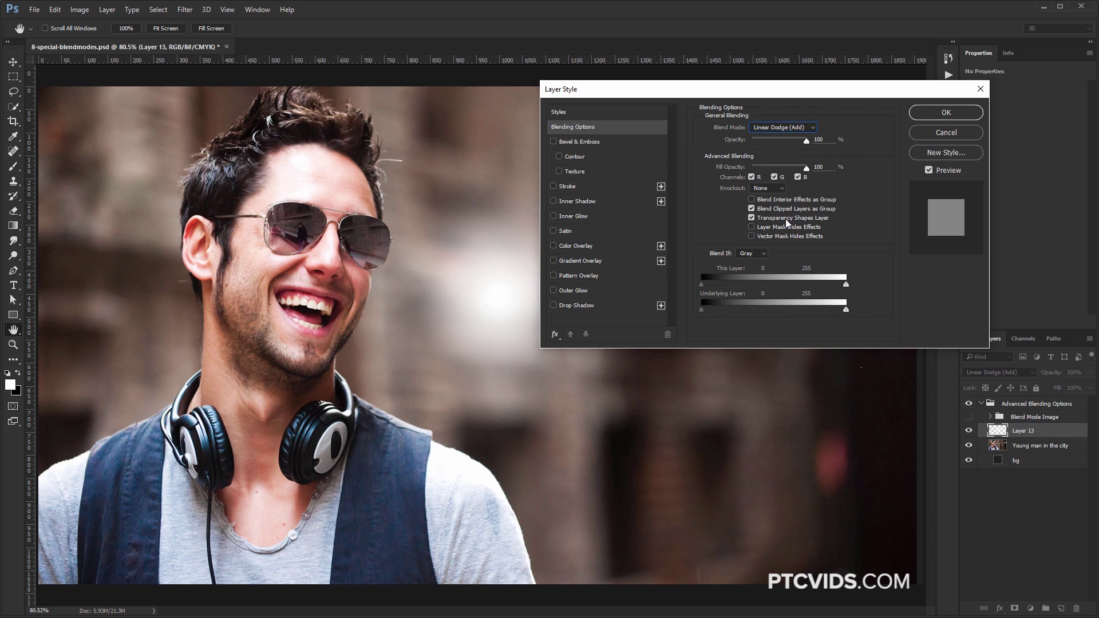
click(751, 219)
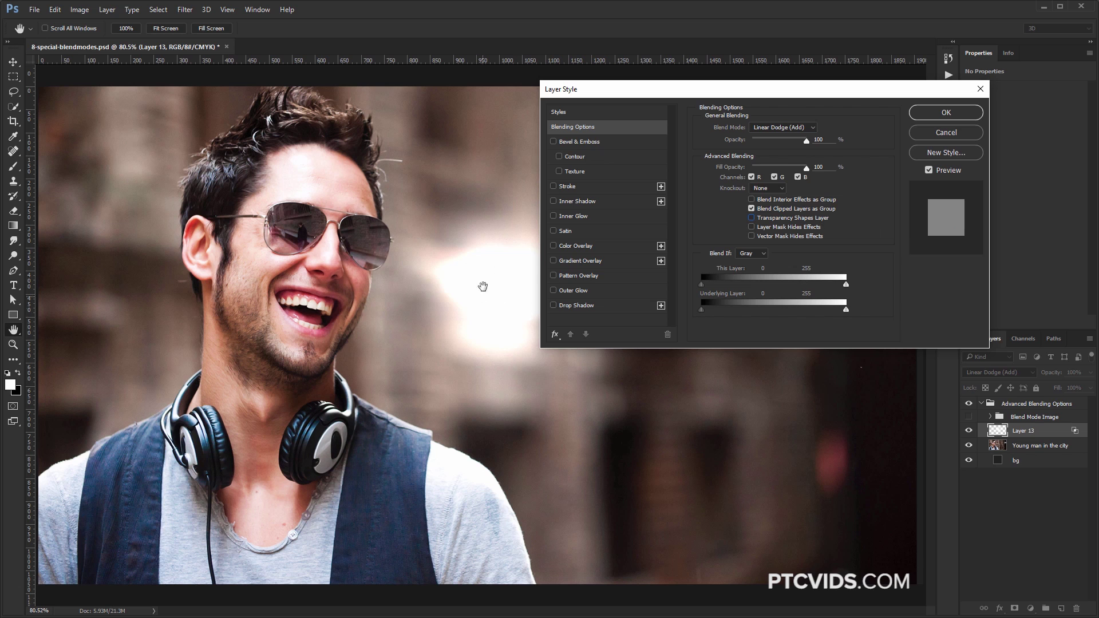
click(946, 112)
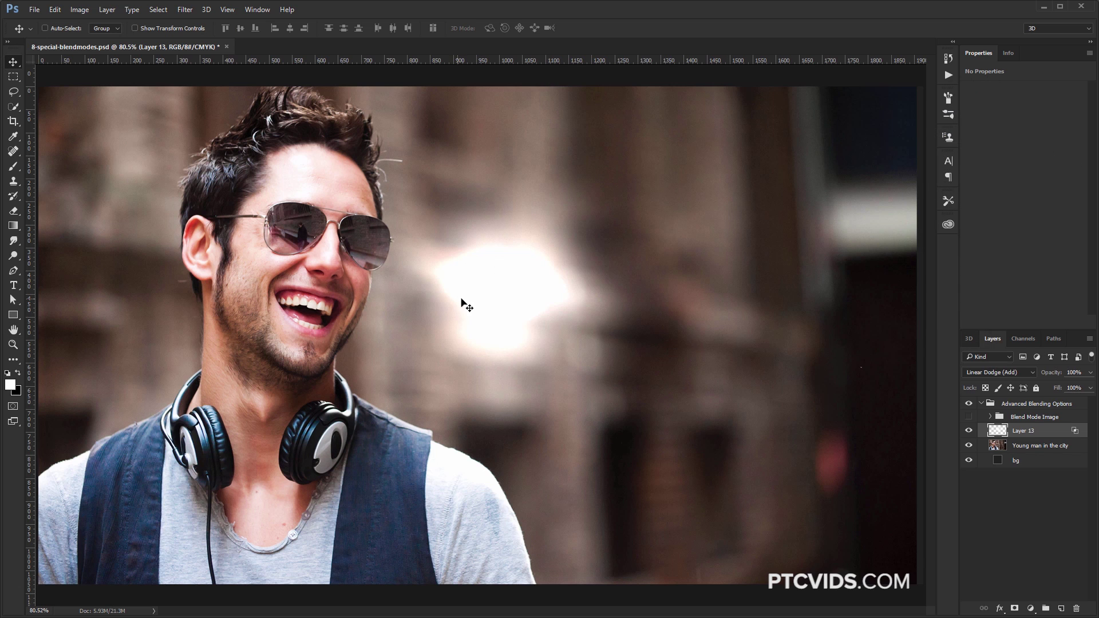
Move the glow into the upper-right background of the image
drag(461, 299, 378, 310)
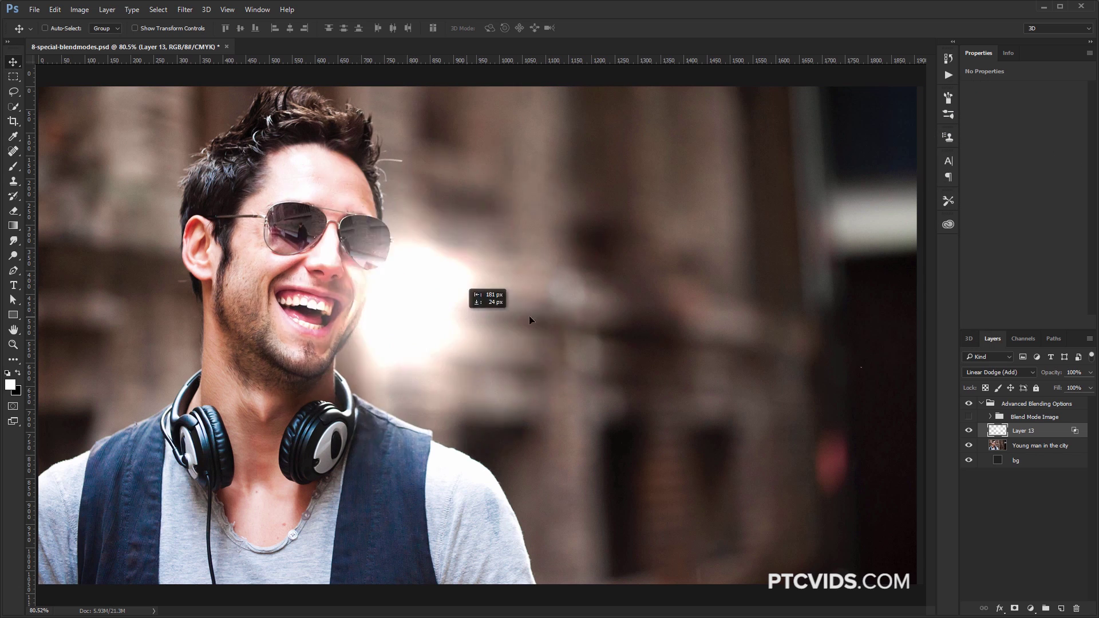
drag(529, 316, 880, 247)
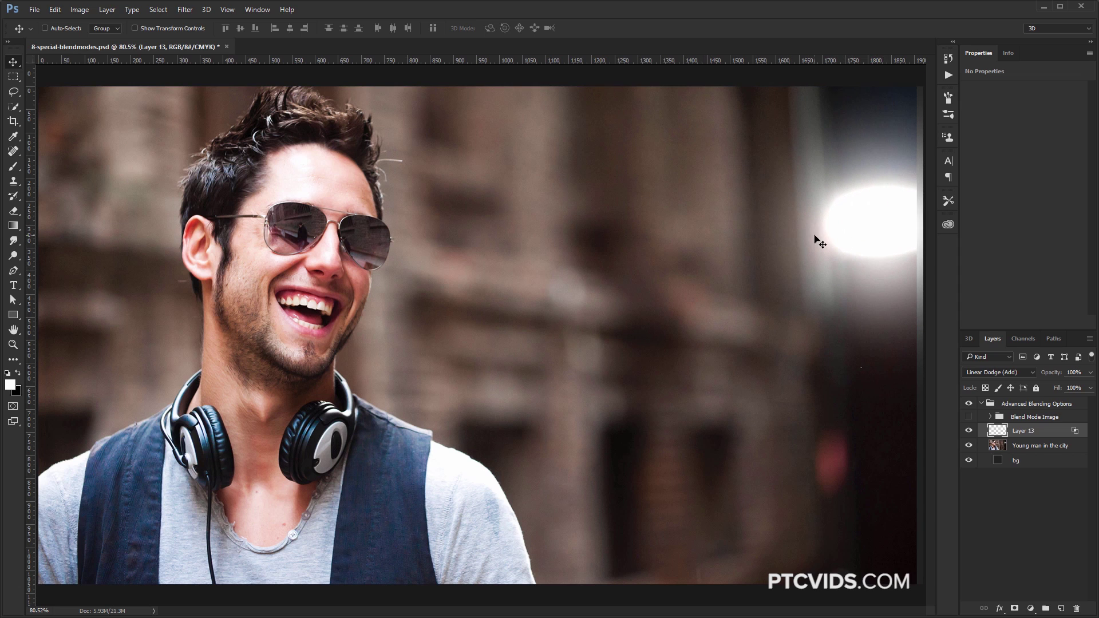
click(1059, 388)
drag(1059, 388, 1032, 375)
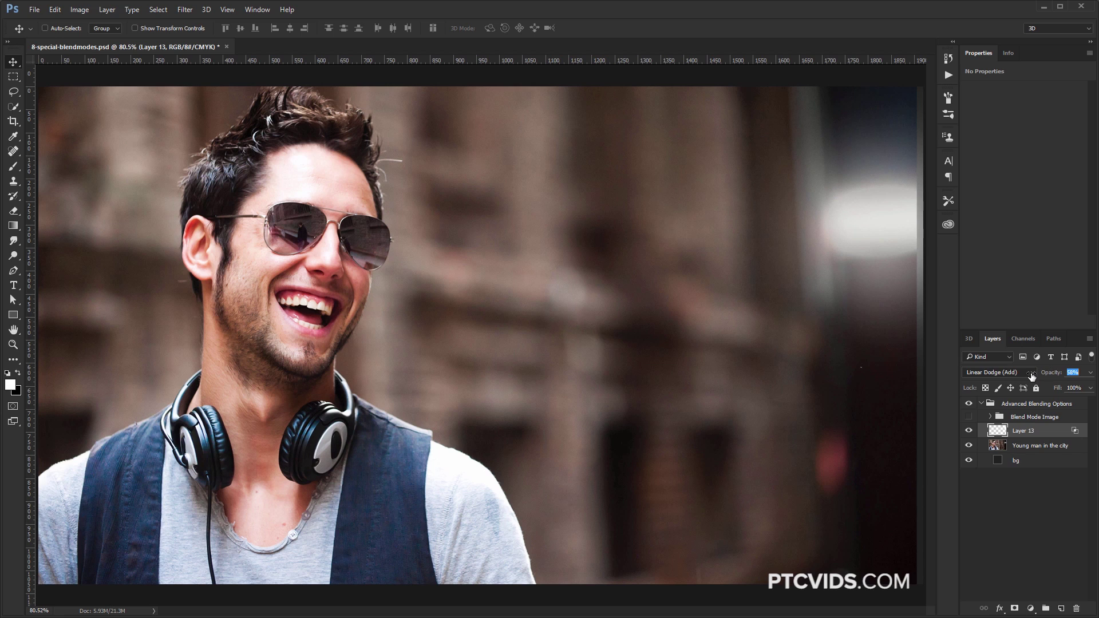
mouse_move(1032, 376)
mouse_down()
mouse_move(1021, 378)
mouse_move(1056, 376)
mouse_move(1050, 391)
mouse_move(1024, 390)
mouse_up()
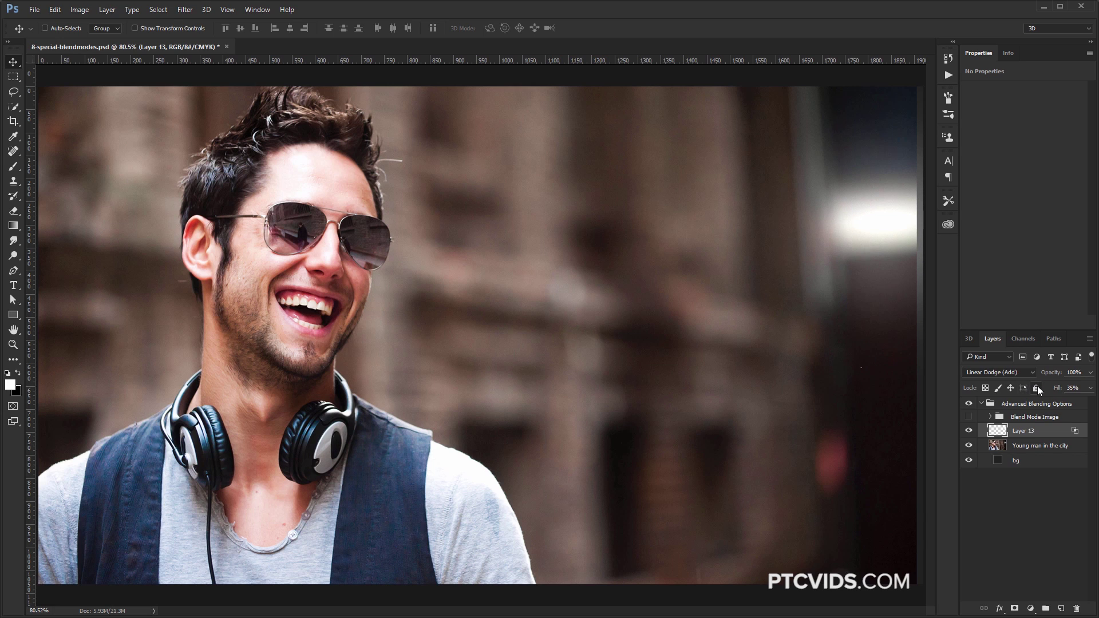
click(1071, 389)
text(100)
key(Return)
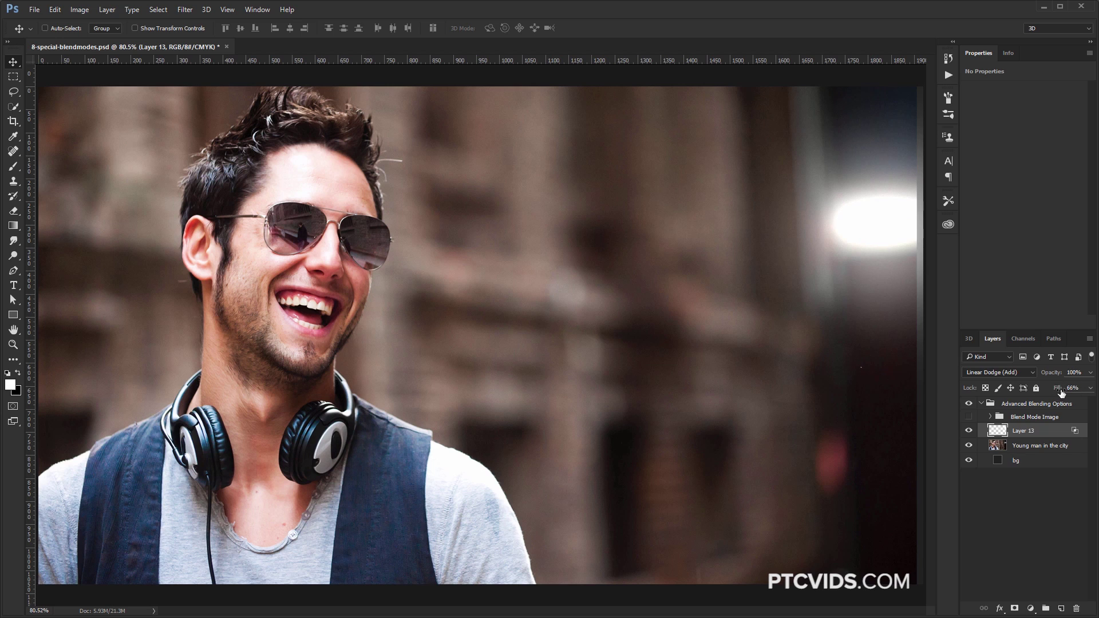
key(Return)
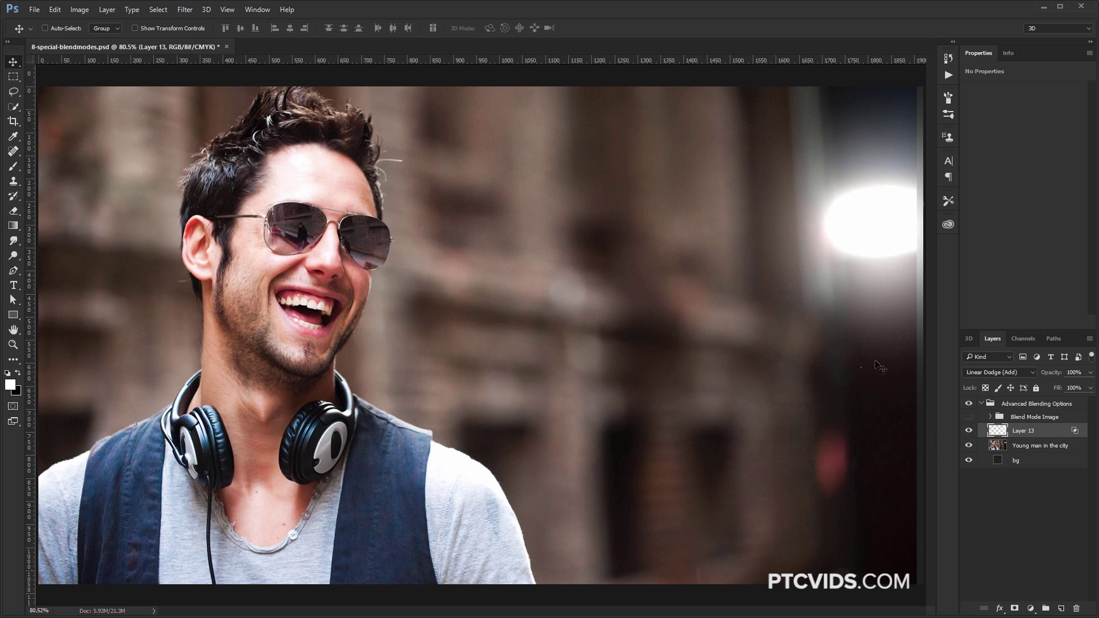
Add a Hue/Saturation adjustment with Colorize on, clipped to the glow layer
click(1031, 609)
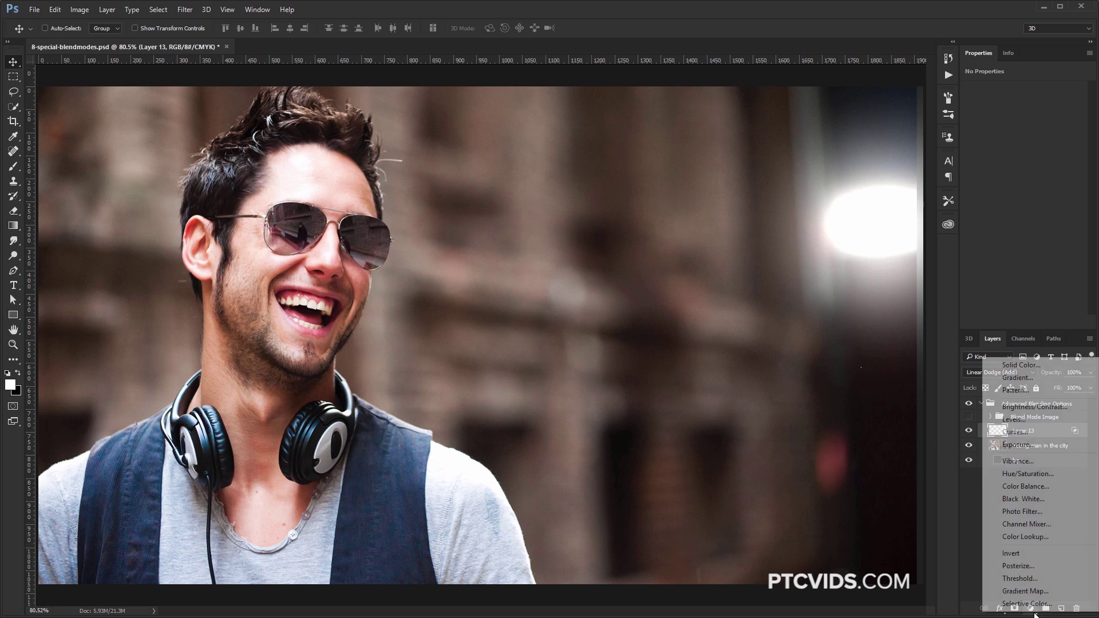
click(1056, 472)
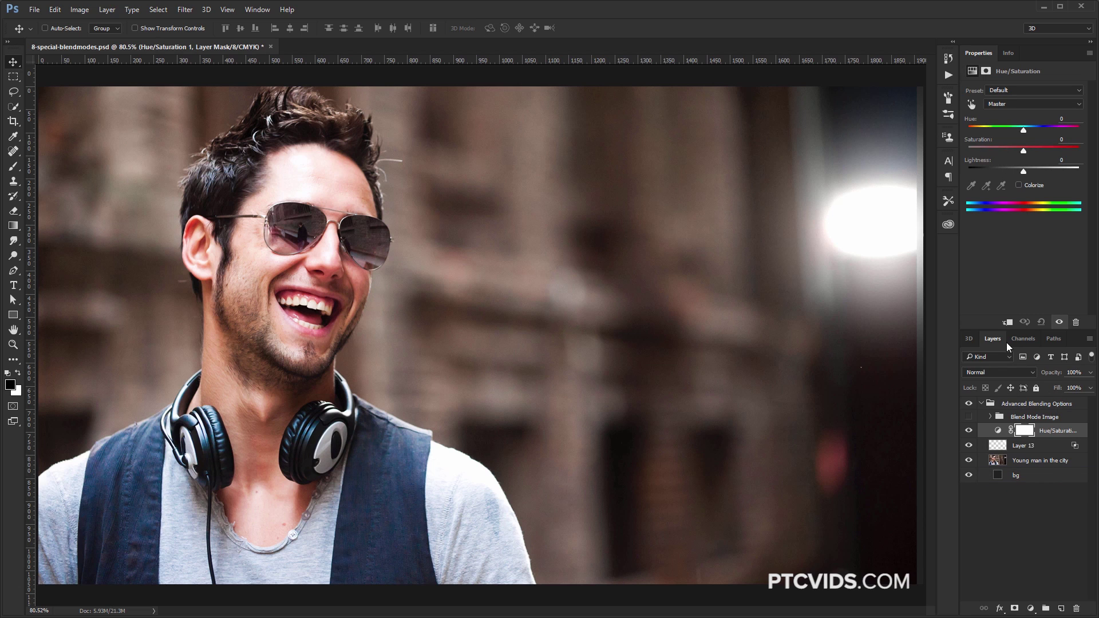
click(1019, 185)
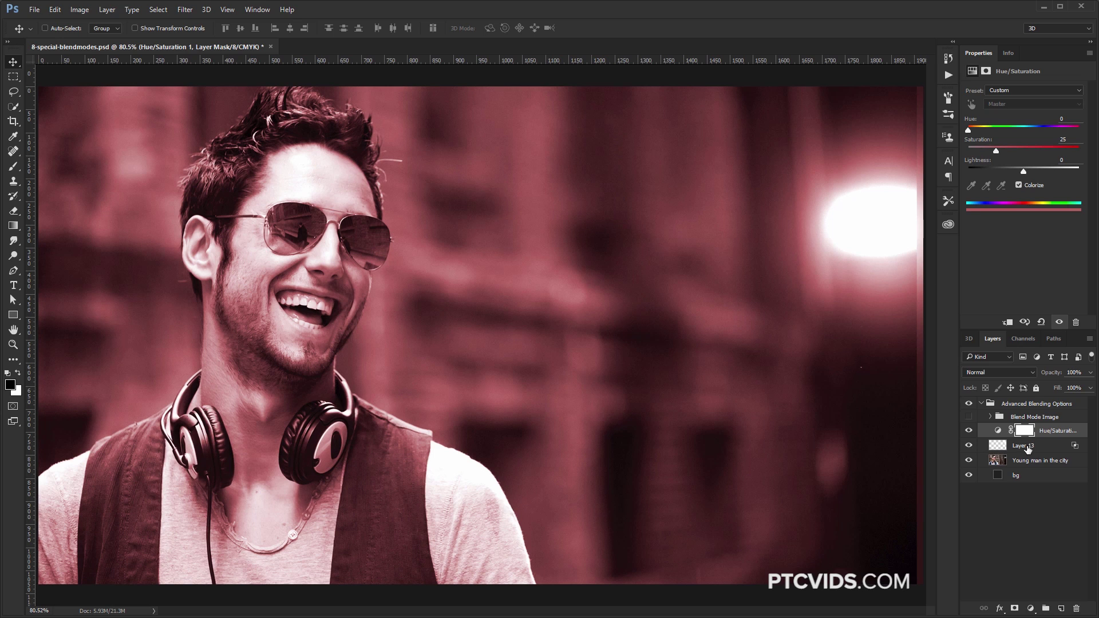
alt+click(981, 453)
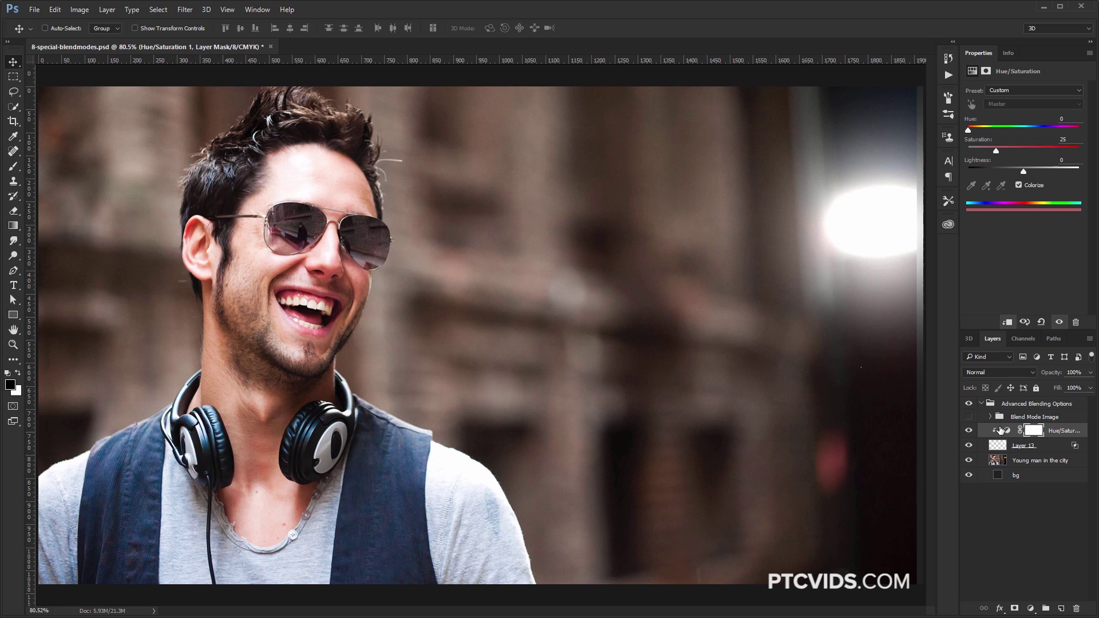
click(996, 434)
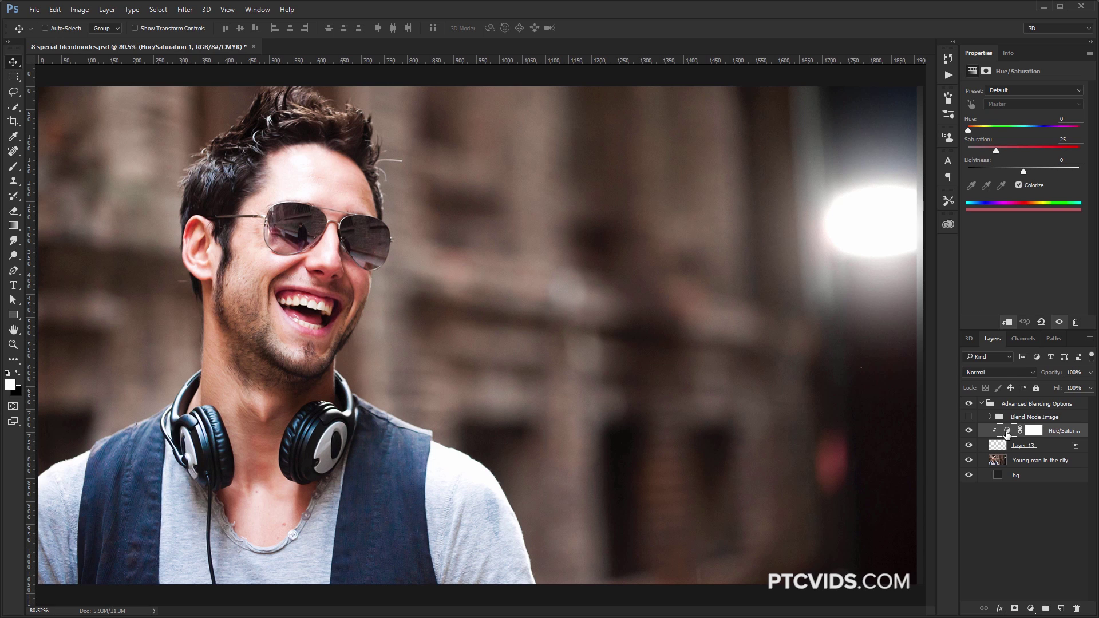
click(1006, 322)
click(1007, 322)
Set the adjustment's Lightness to -29 and Hue to 206 for a blue tint
click(1023, 172)
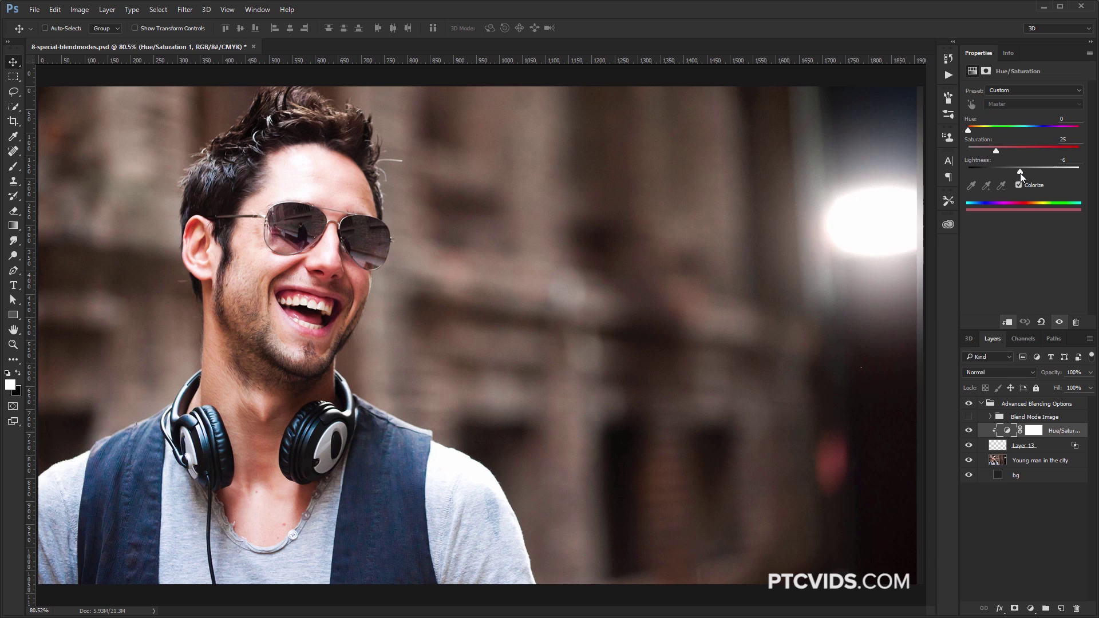
drag(1020, 173, 1007, 177)
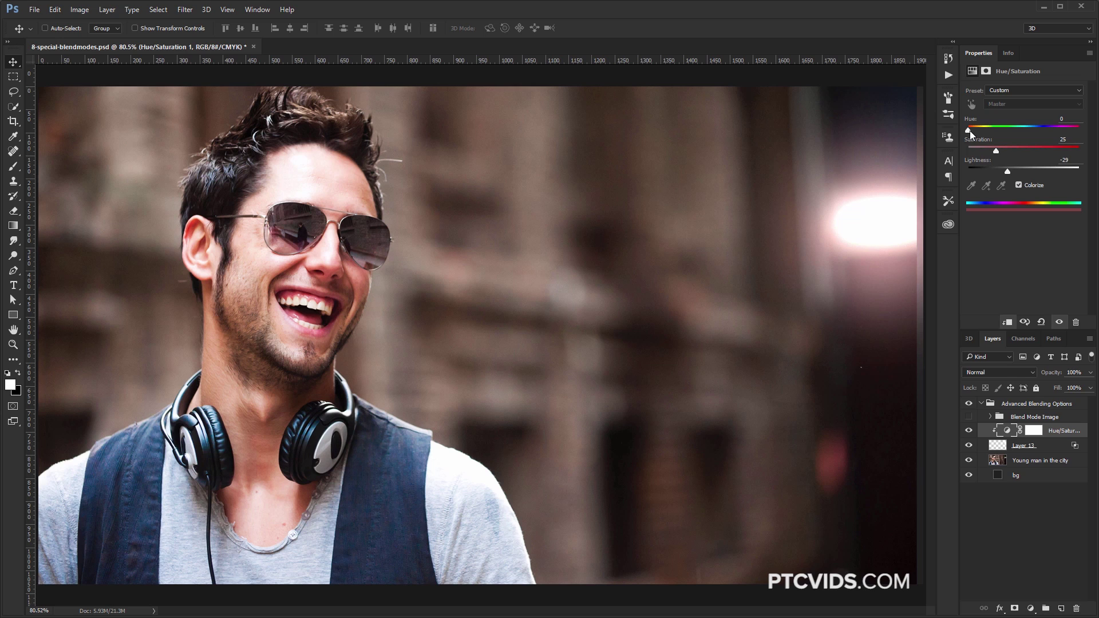
drag(970, 130, 1014, 131)
Rename the glow layer to 'Light' after toggling its visibility to compare
click(1042, 448)
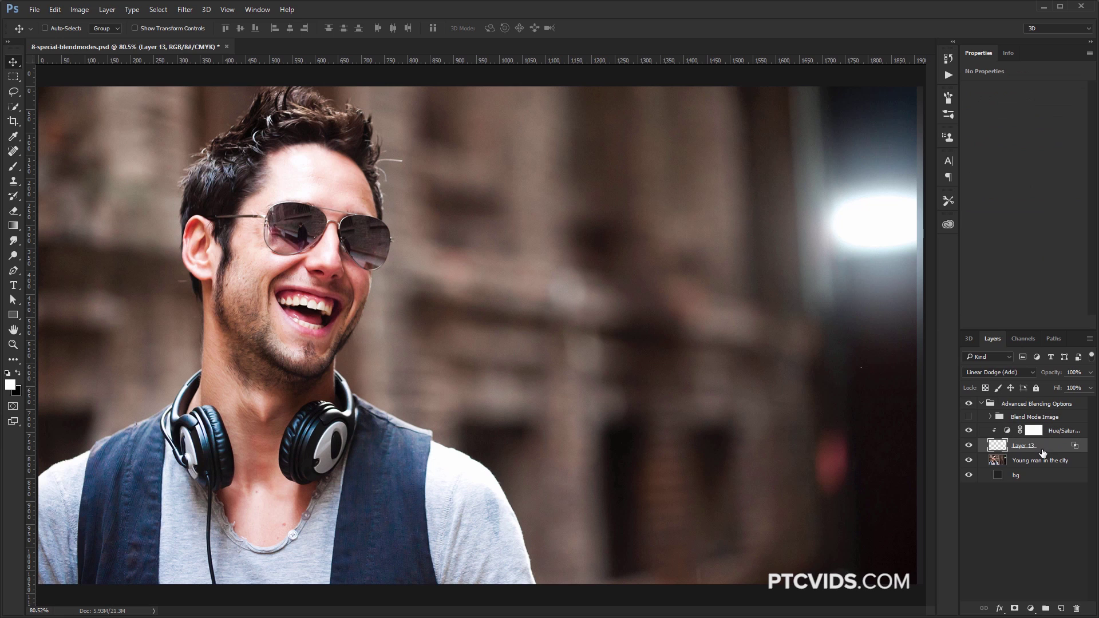
click(968, 447)
click(969, 447)
double_click(1024, 446)
text(Light)
key(Return)
Lower the Light layer's Fill to 61% and compare it hidden versus visible
drag(1056, 391, 1034, 392)
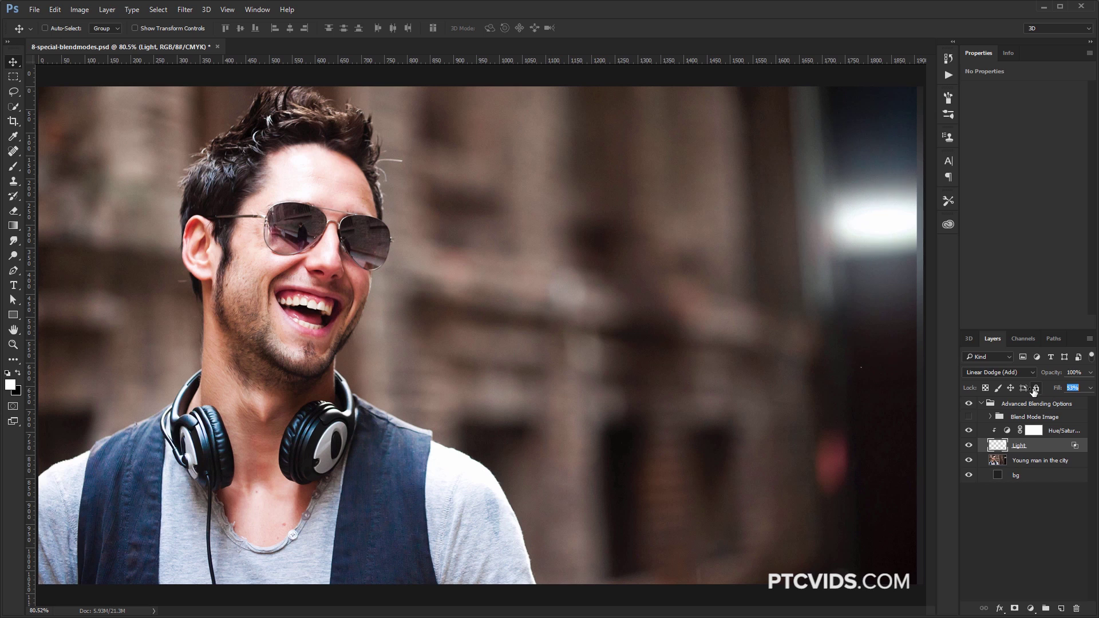
key(Return)
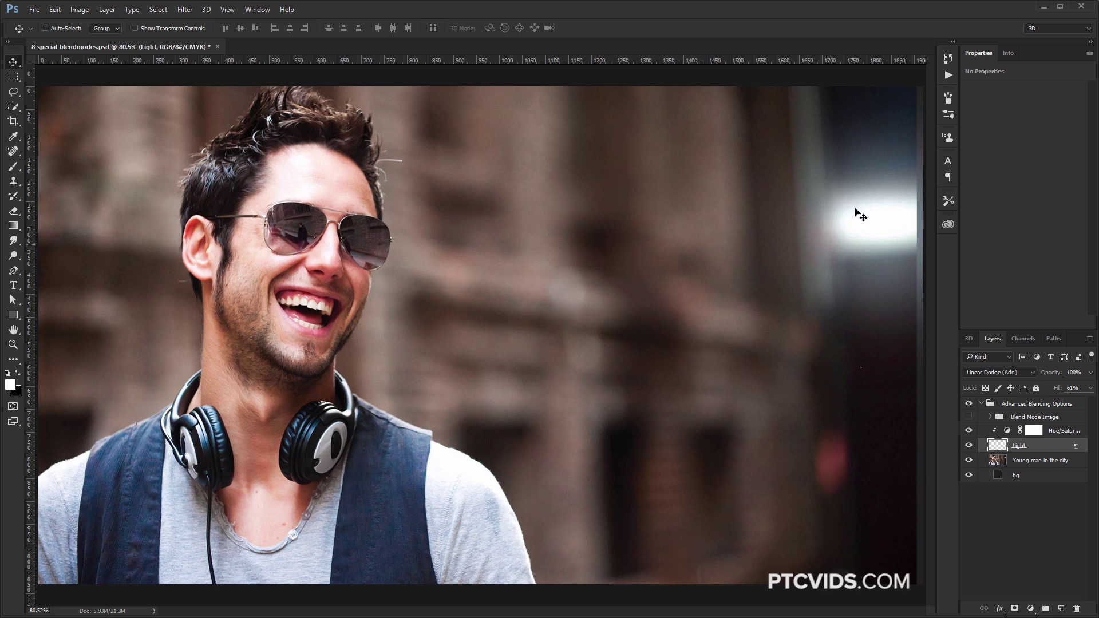
click(969, 446)
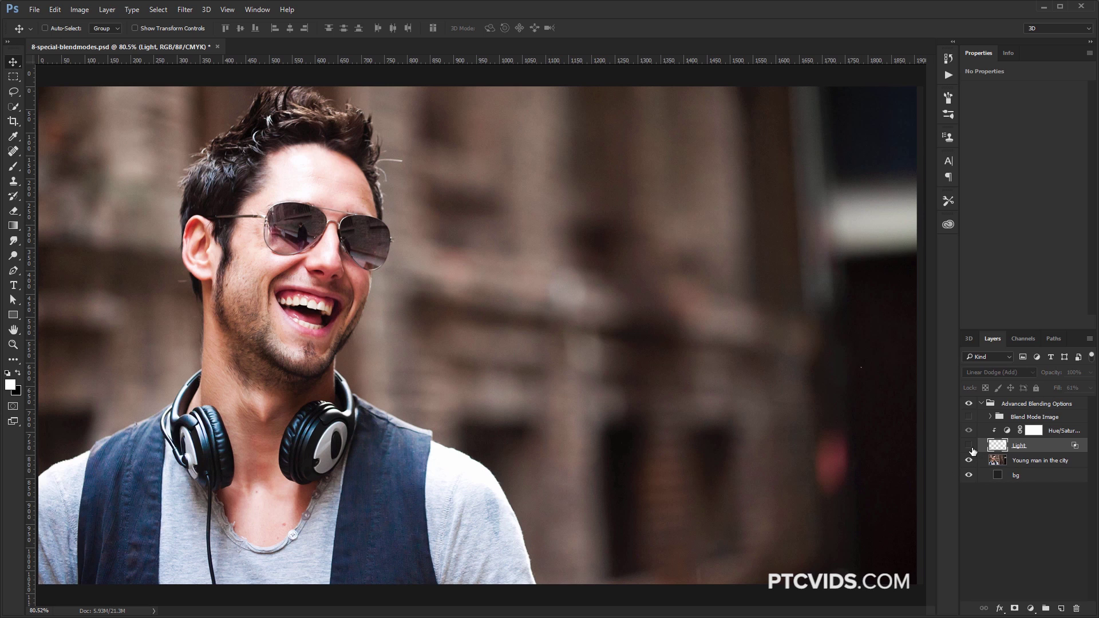
click(970, 447)
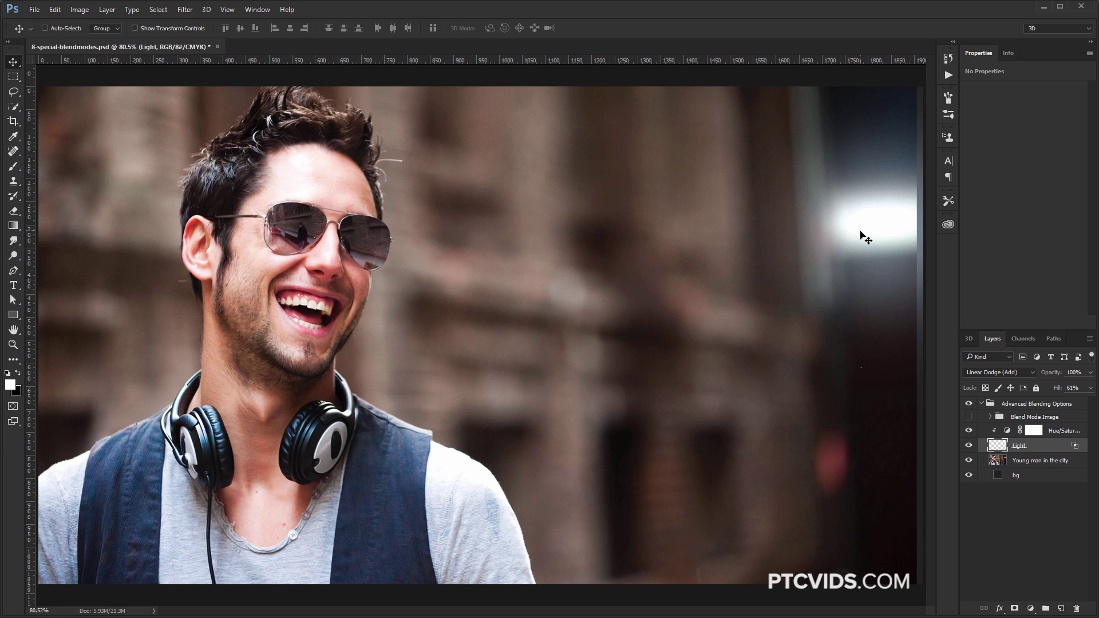
Unhide the Blend Mode Image chart and open the Light layer's Blending Options
click(969, 417)
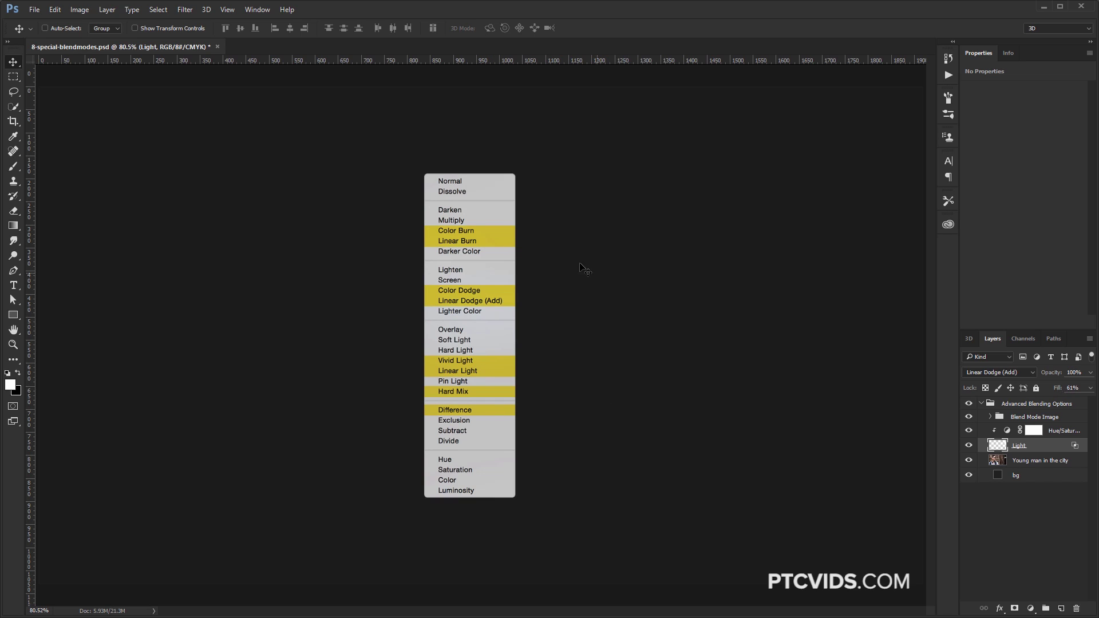
double_click(1066, 447)
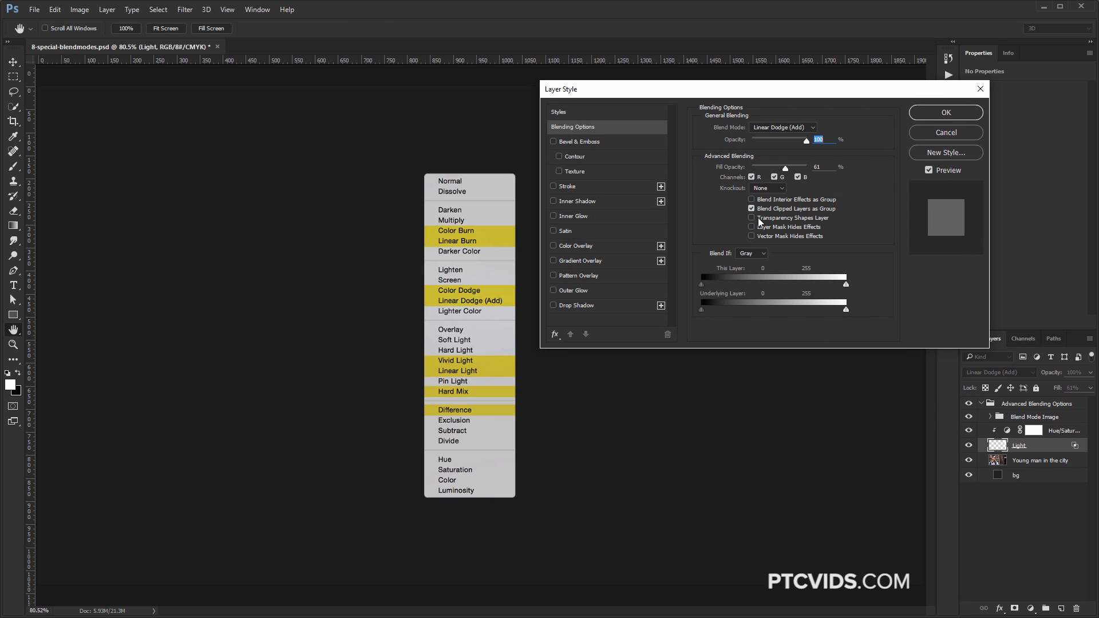